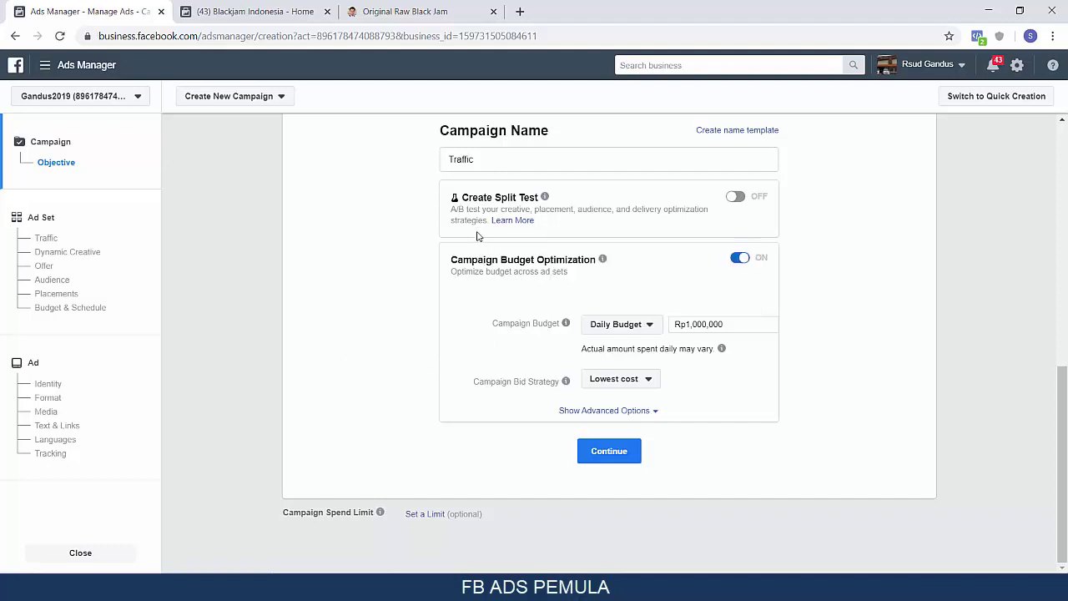
- Examine the Campaign Budget Optimization setting and read through its help article
mouse_move(606, 264)
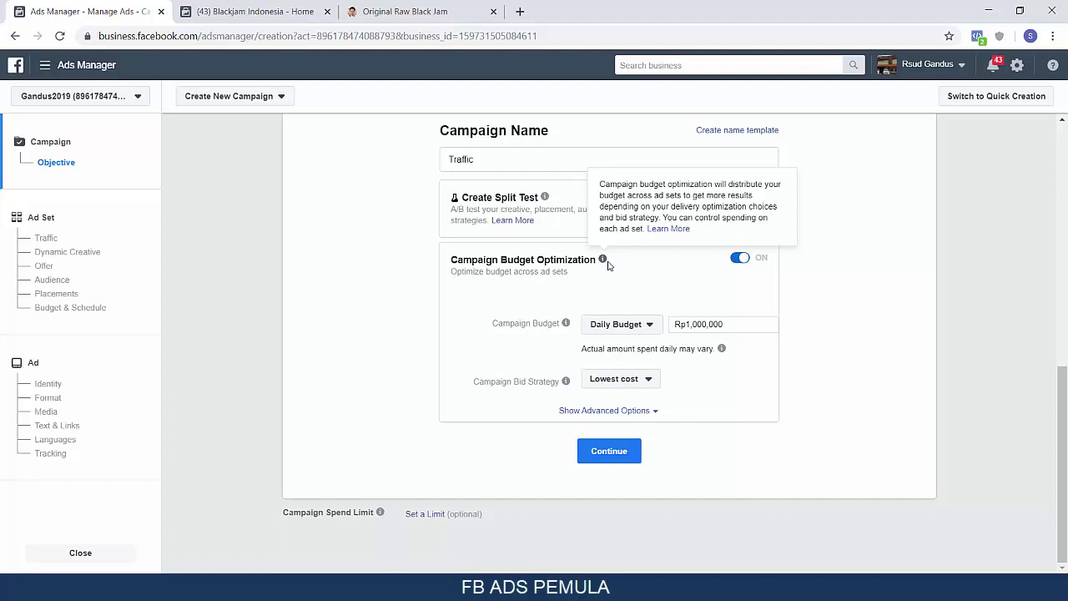
left_click(738, 260)
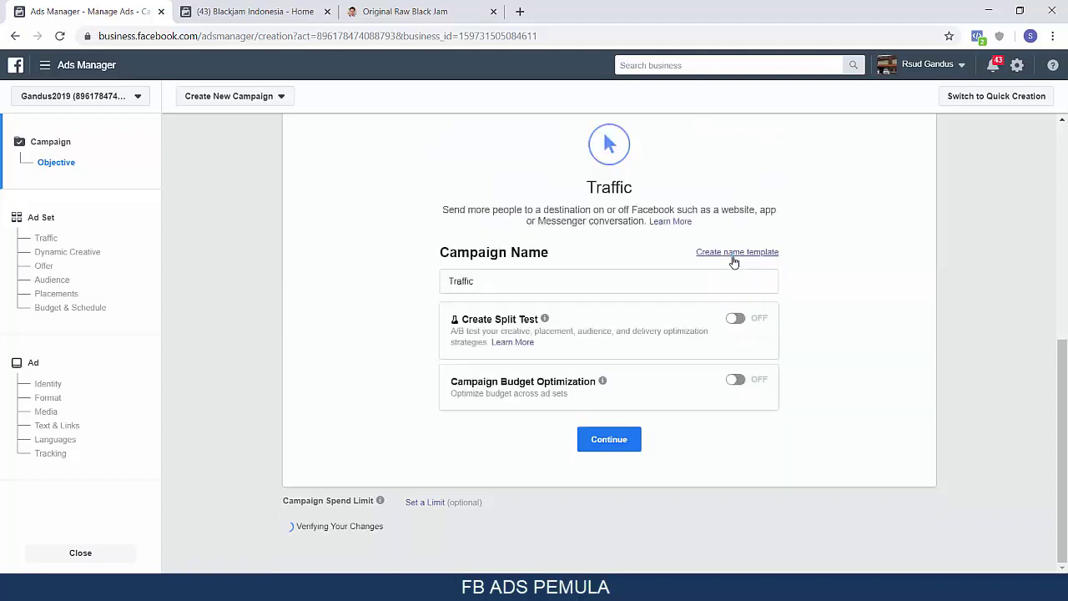
left_click(735, 392)
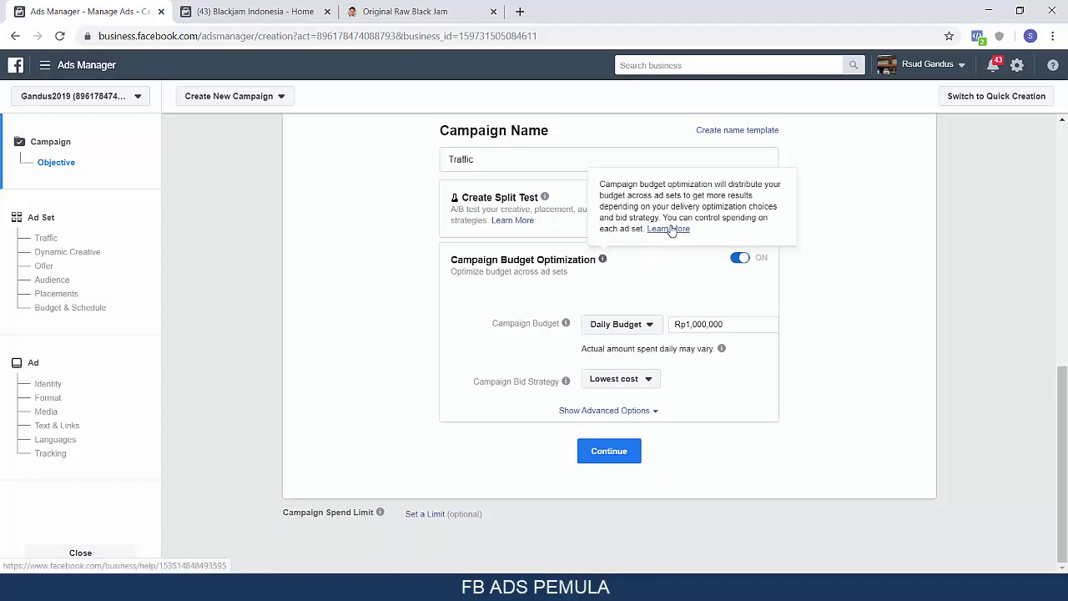
left_click(668, 228)
scroll(941, 267, "down", 4)
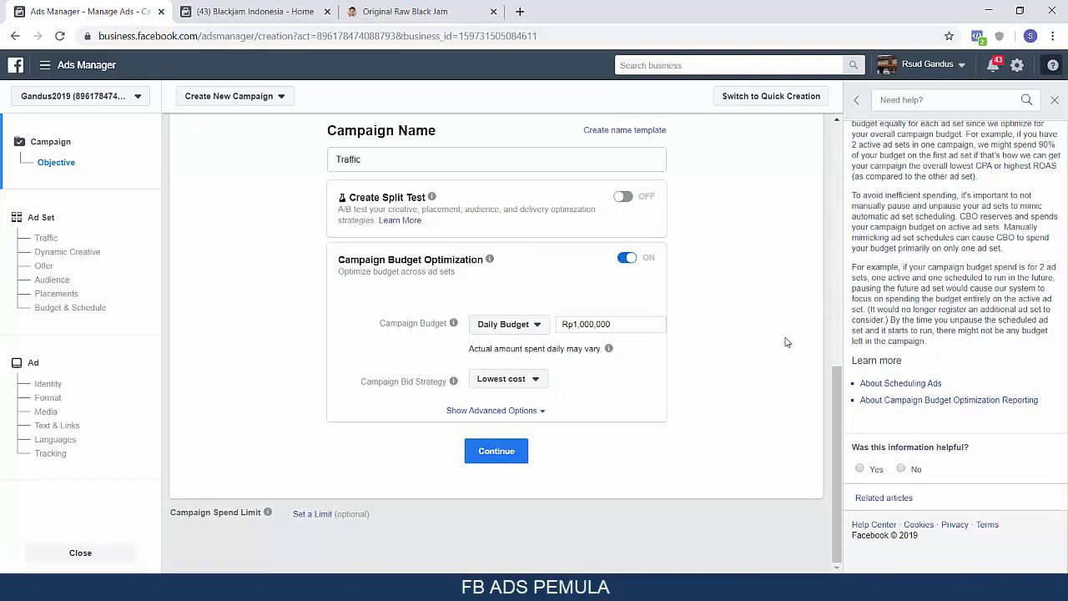
- Turn off Campaign Budget Optimization and continue to the ad set settings
left_click(626, 259)
left_click(495, 451)
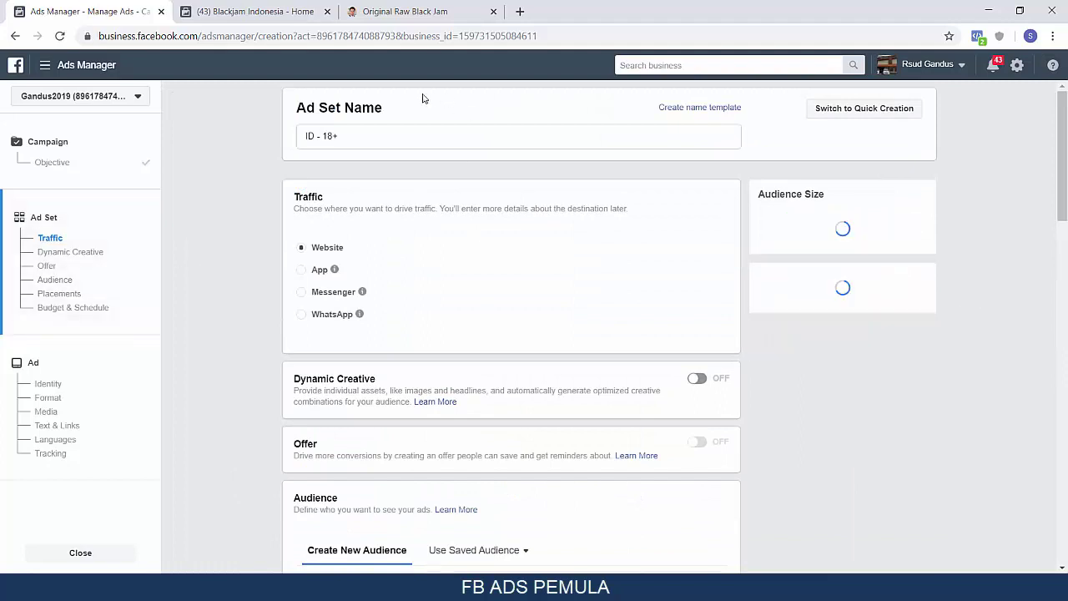
scroll(255, 282, "down", 1)
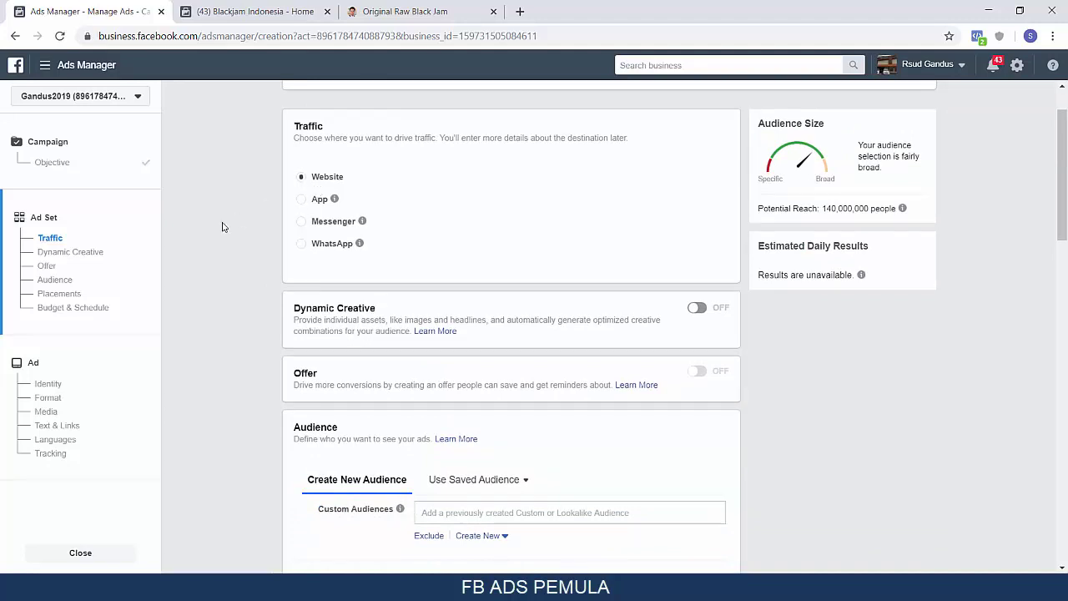
- Read the help article on reaching new audiences from the Audience section, and close it
scroll(221, 227, "down", 4)
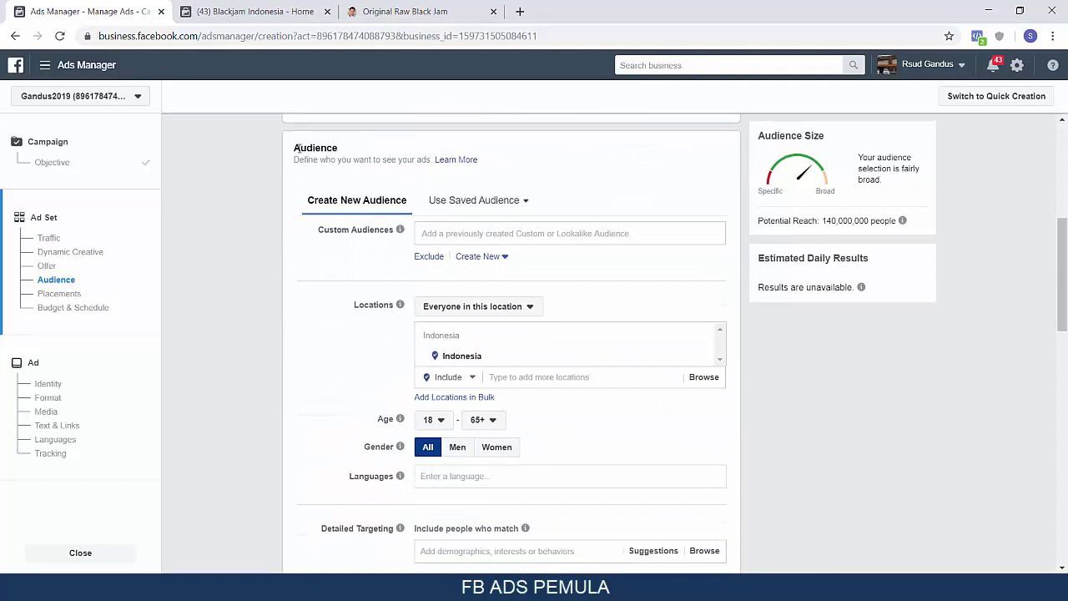
left_click_drag(299, 149, 529, 170)
left_click(258, 198)
left_click(455, 161)
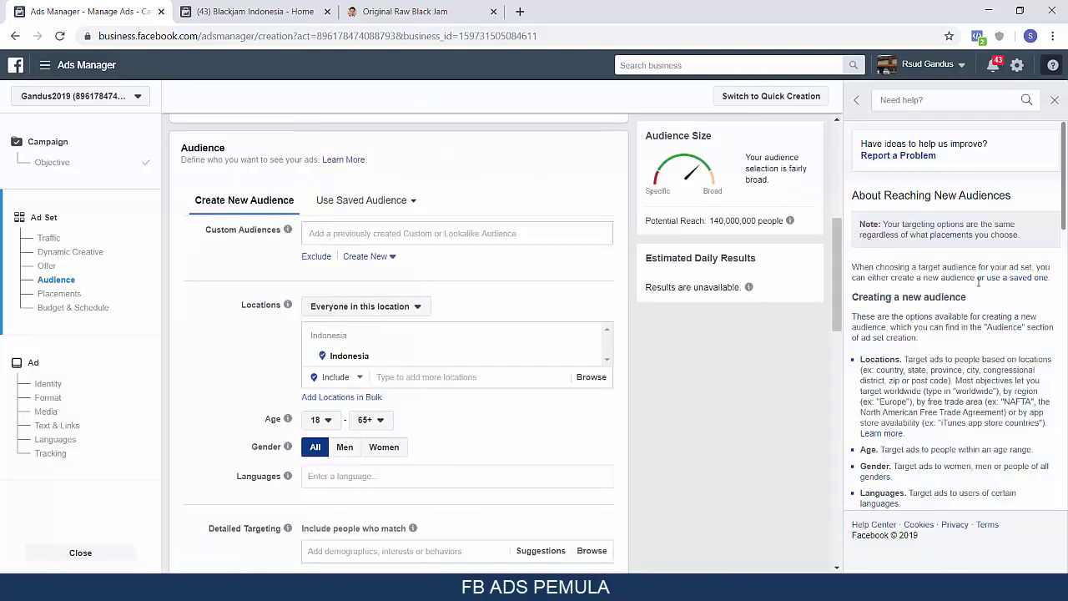
scroll(1001, 315, "down", 5)
scroll(1003, 315, "up", 2)
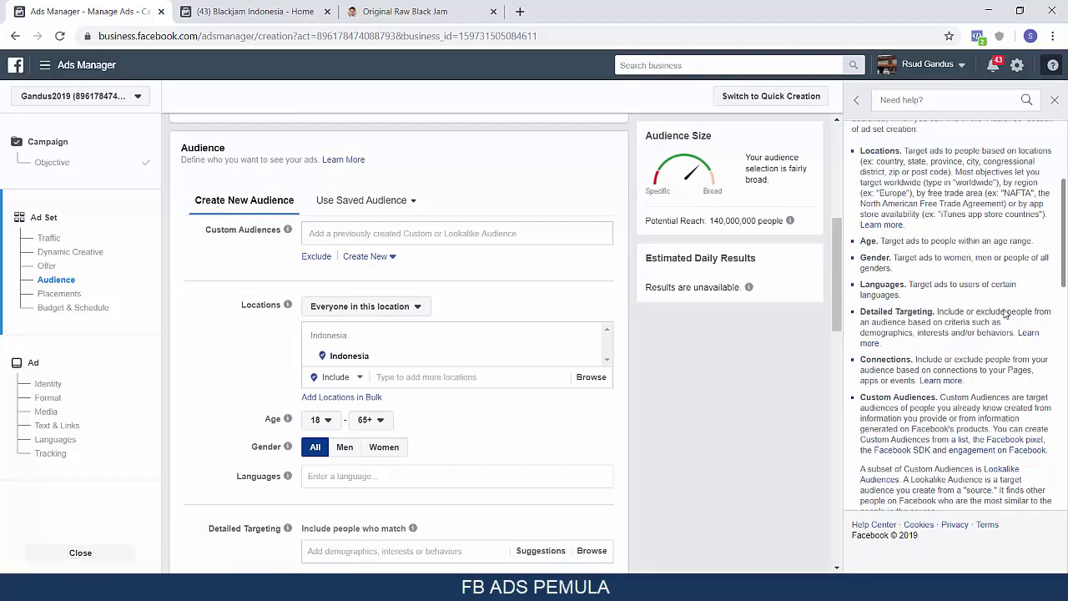
left_click(1055, 99)
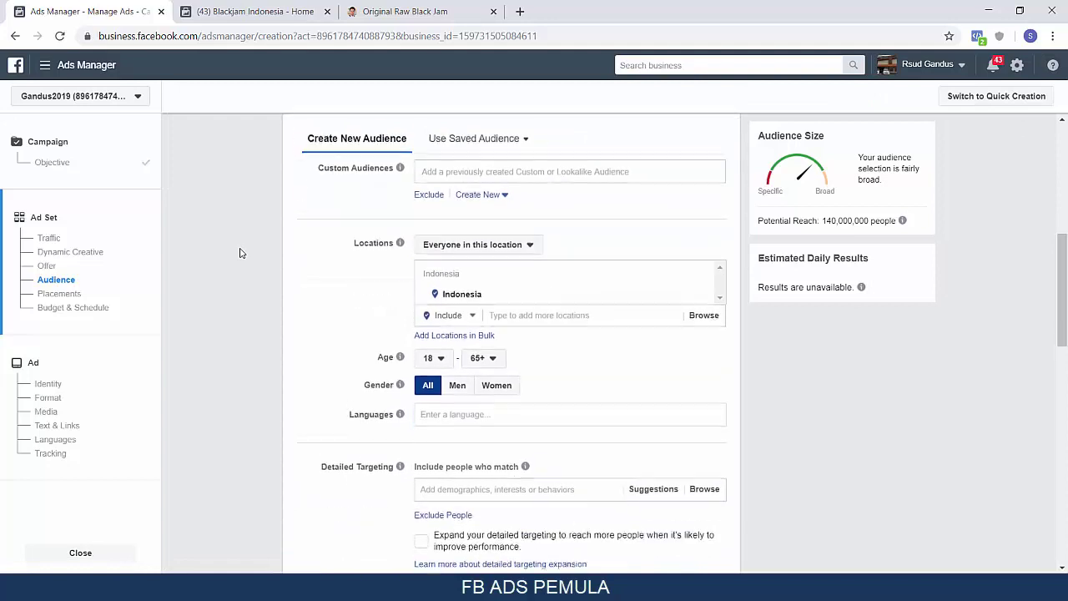
- Set the audience location to the state of Jakarta, Indonesia
scroll(239, 253, "down", 2)
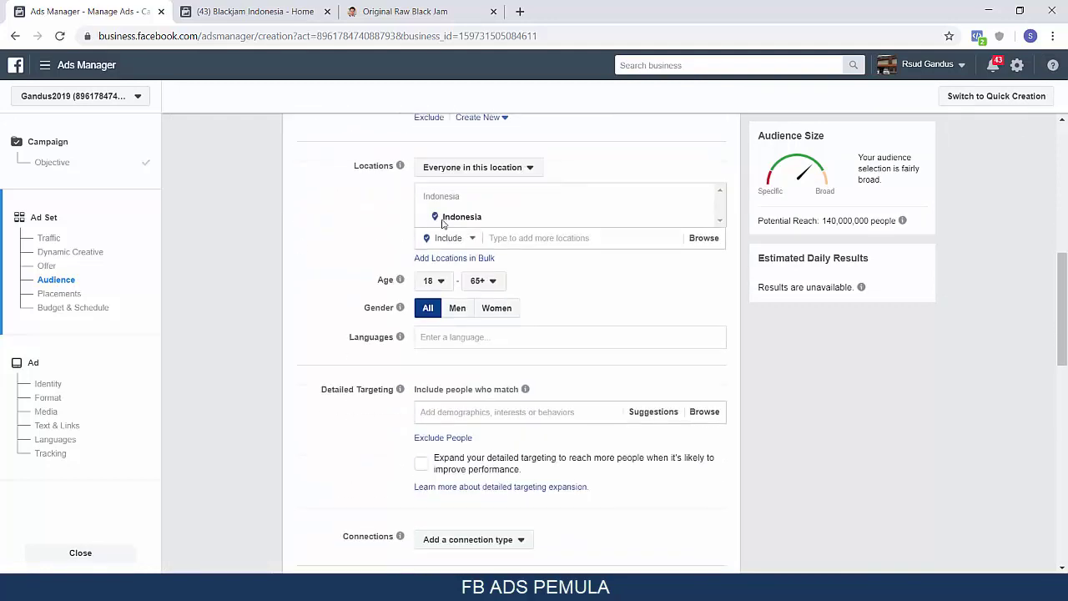
left_click(513, 239)
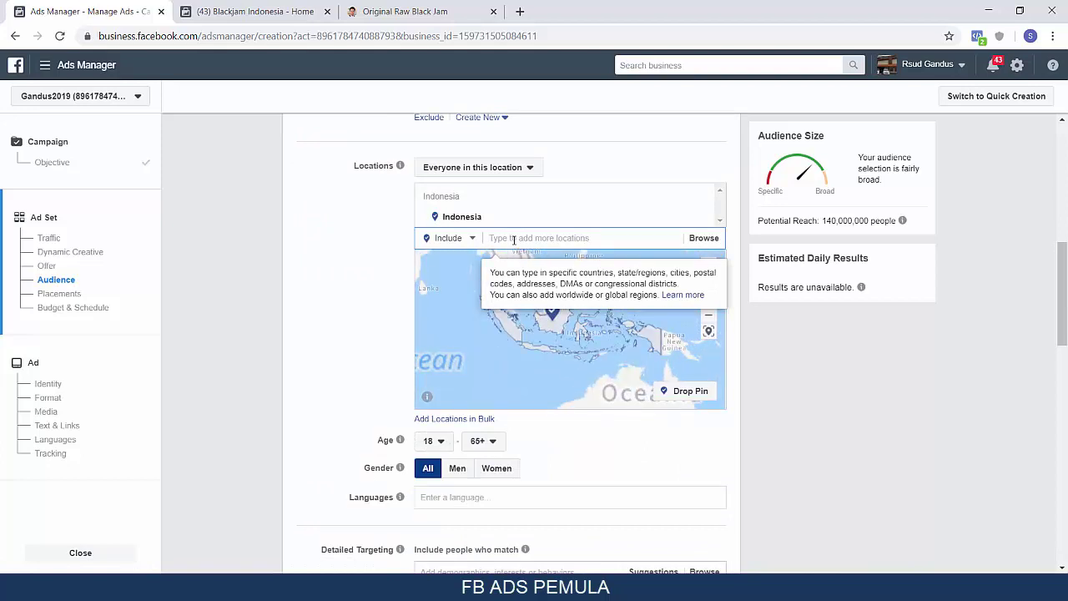
type("jakarta")
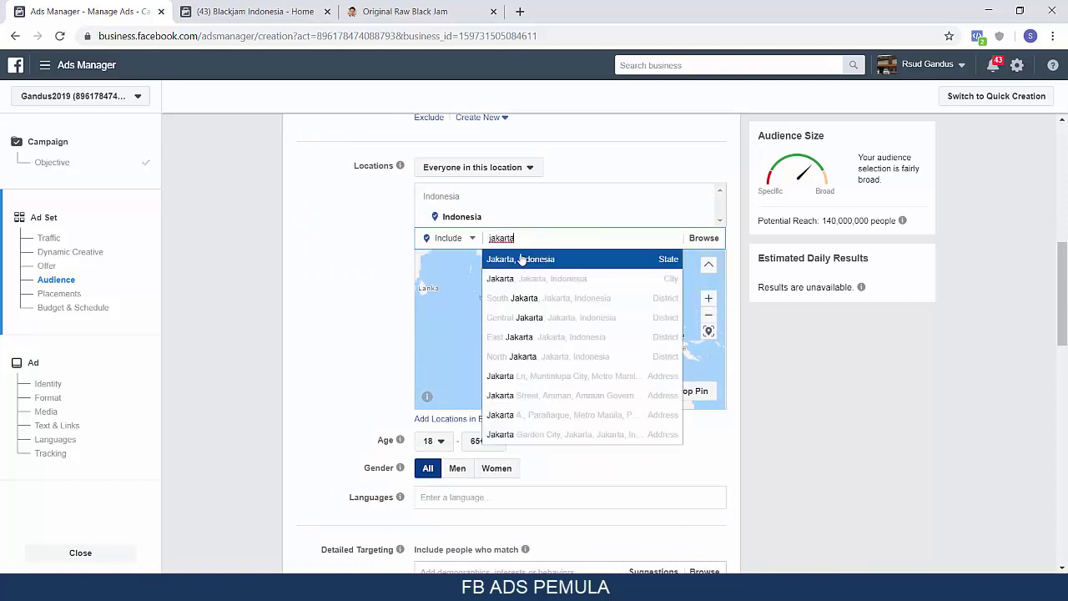
left_click(521, 260)
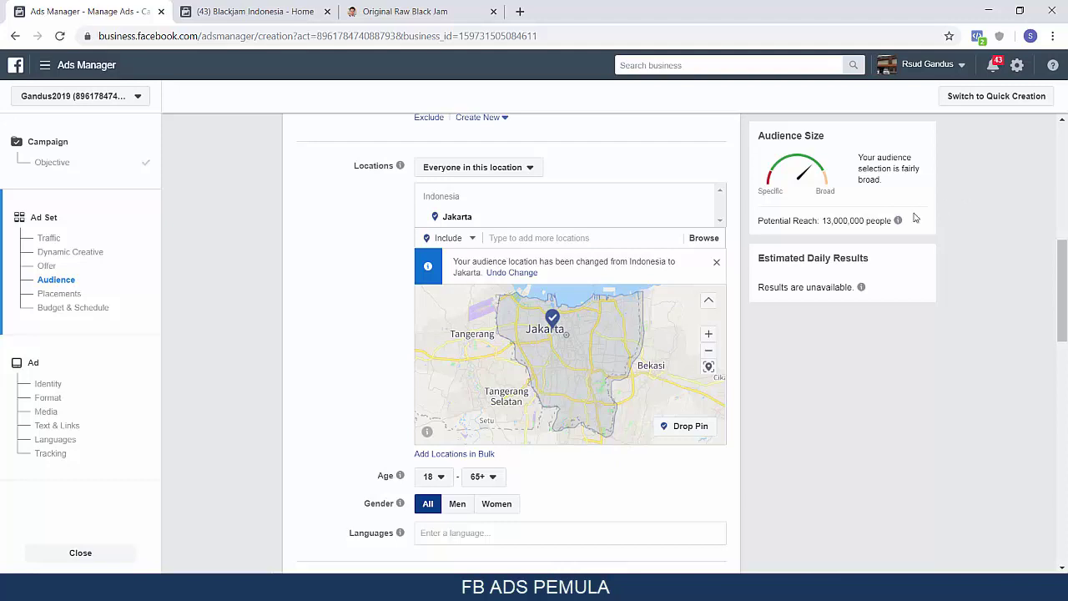
- Review the age and Detailed Targeting explanations in the Audience section and open the help article on detailed targeting
scroll(342, 282, "down", 2)
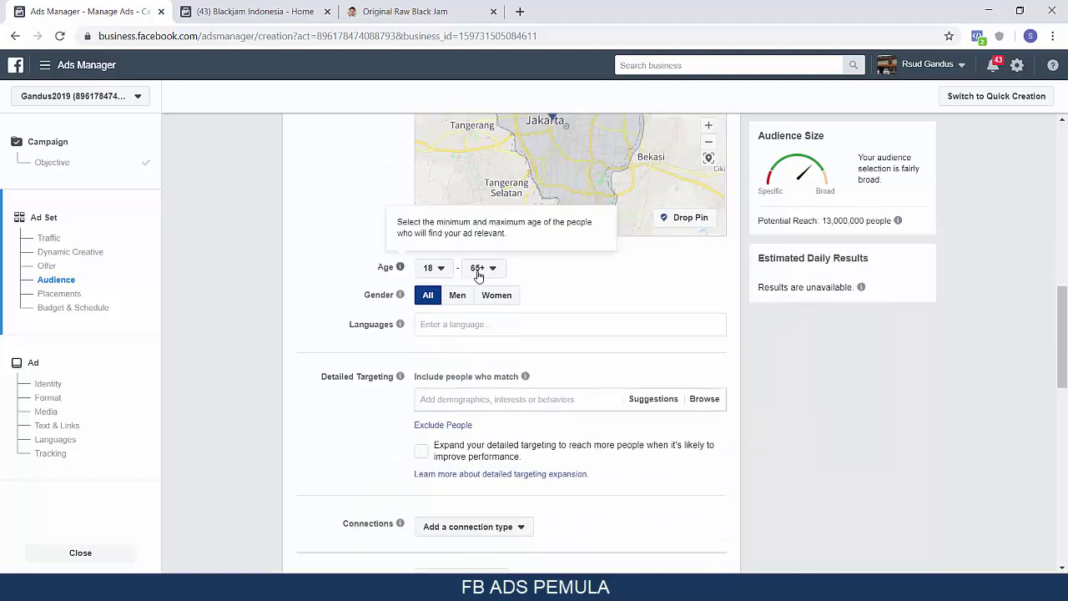
scroll(451, 302, "down", 1)
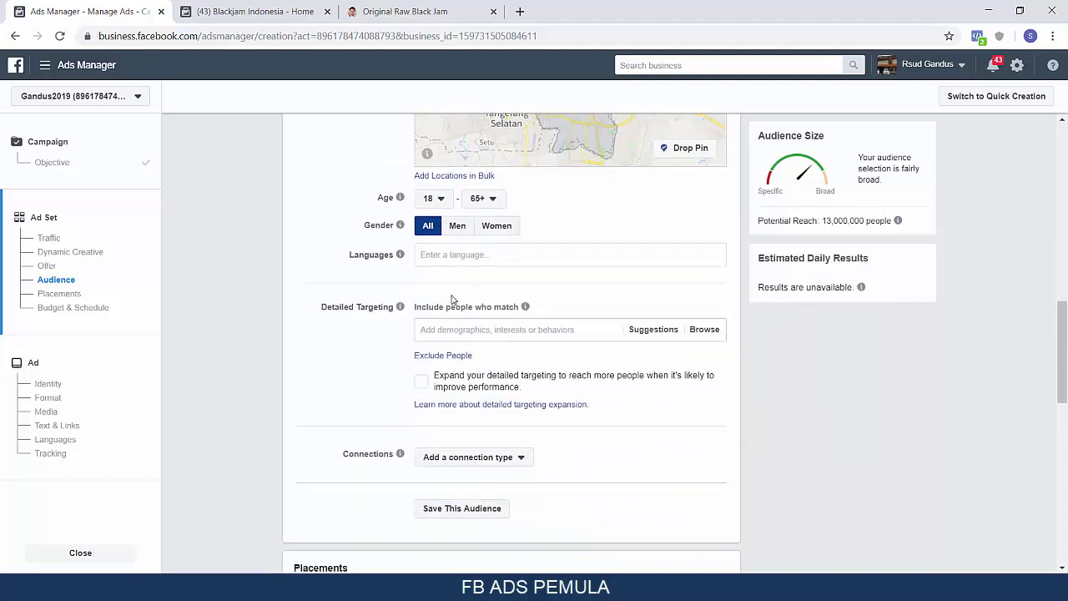
left_click_drag(322, 308, 373, 308)
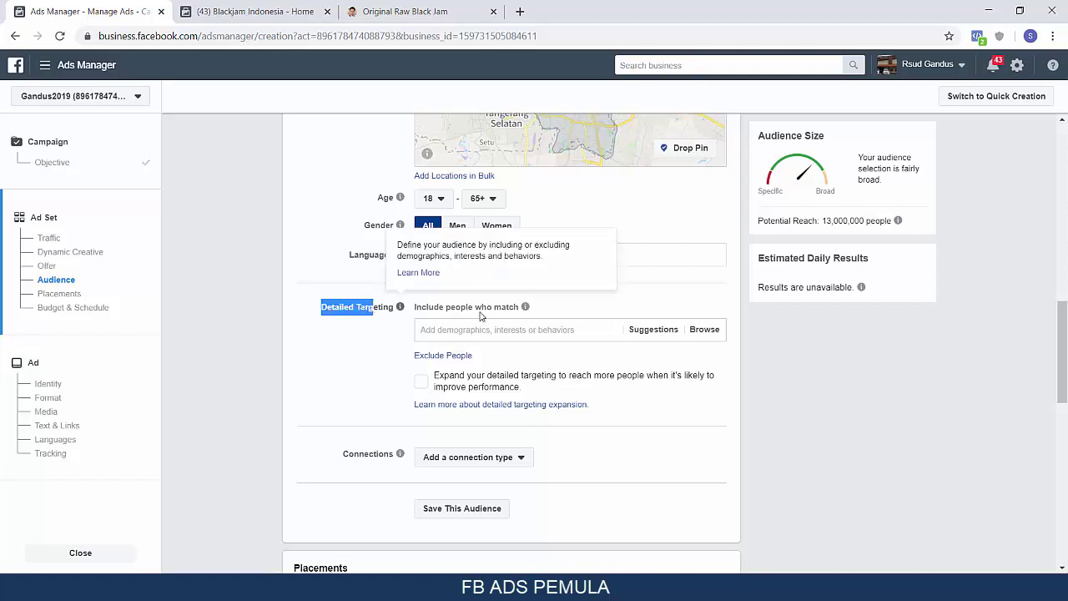
mouse_move(525, 307)
scroll(525, 307, "down", 4)
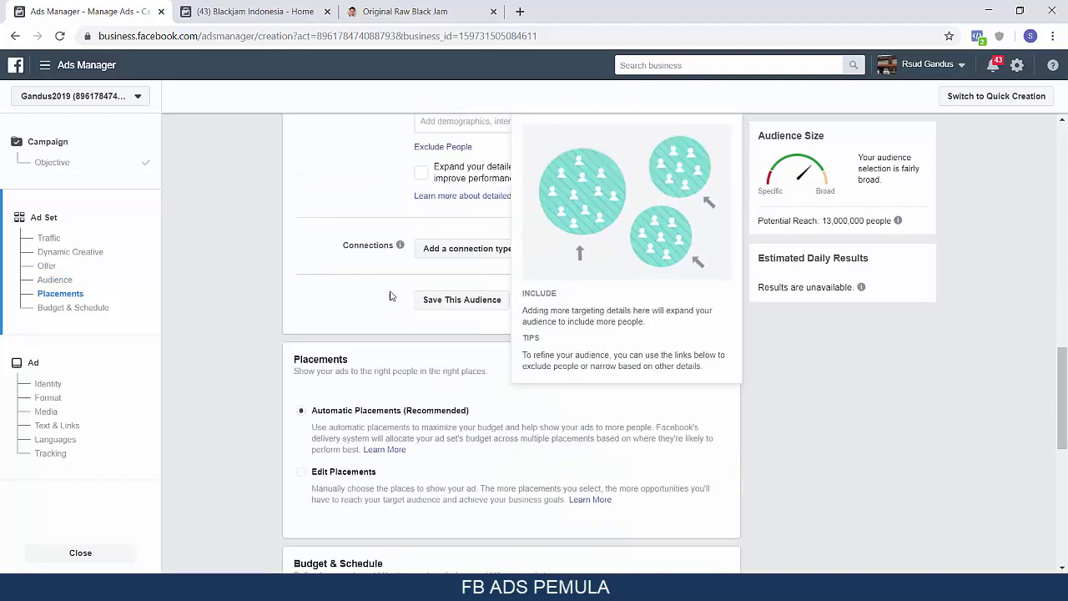
scroll(393, 292, "up", 3)
mouse_move(401, 240)
left_click(407, 210)
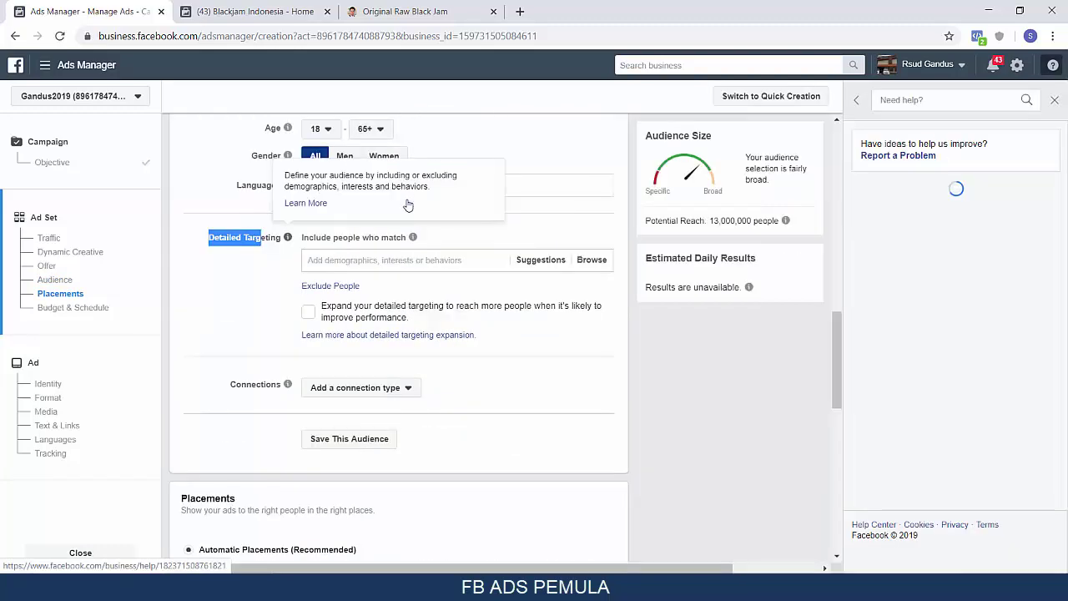
- Read the criteria that detailed targeting can be based on in the help article, and close it
scroll(942, 317, "down", 2)
scroll(942, 314, "down", 1)
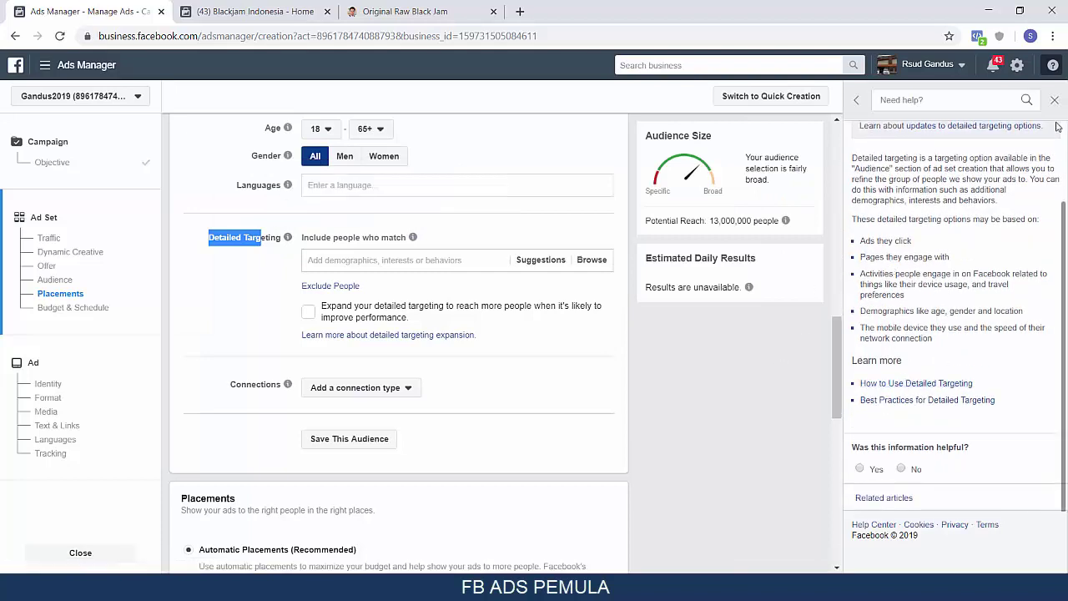
left_click_drag(861, 241, 956, 264)
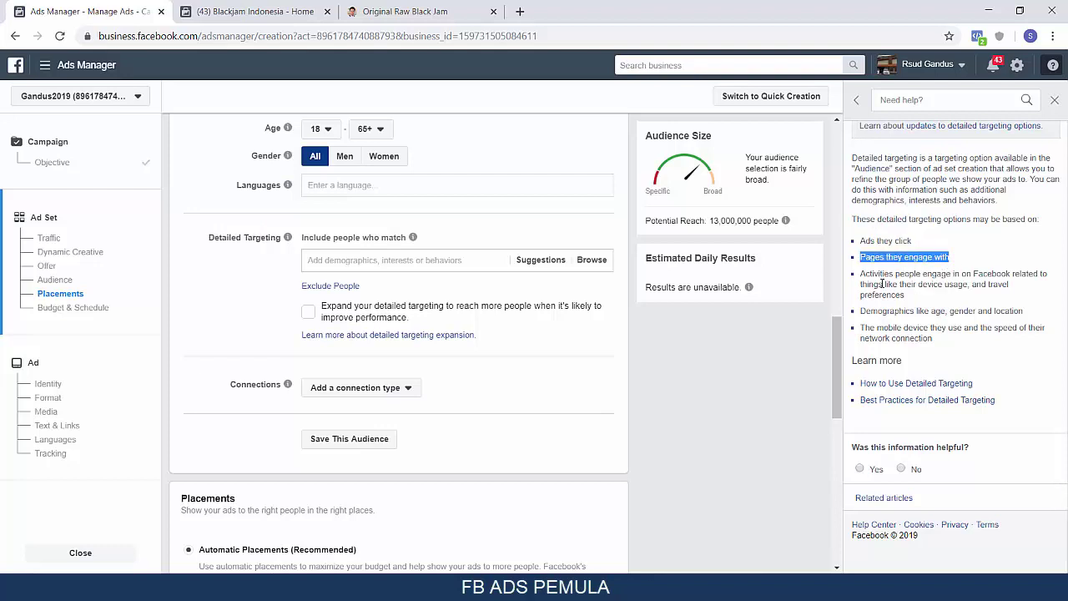
left_click_drag(862, 275, 957, 315)
left_click(918, 302)
left_click_drag(864, 329, 964, 346)
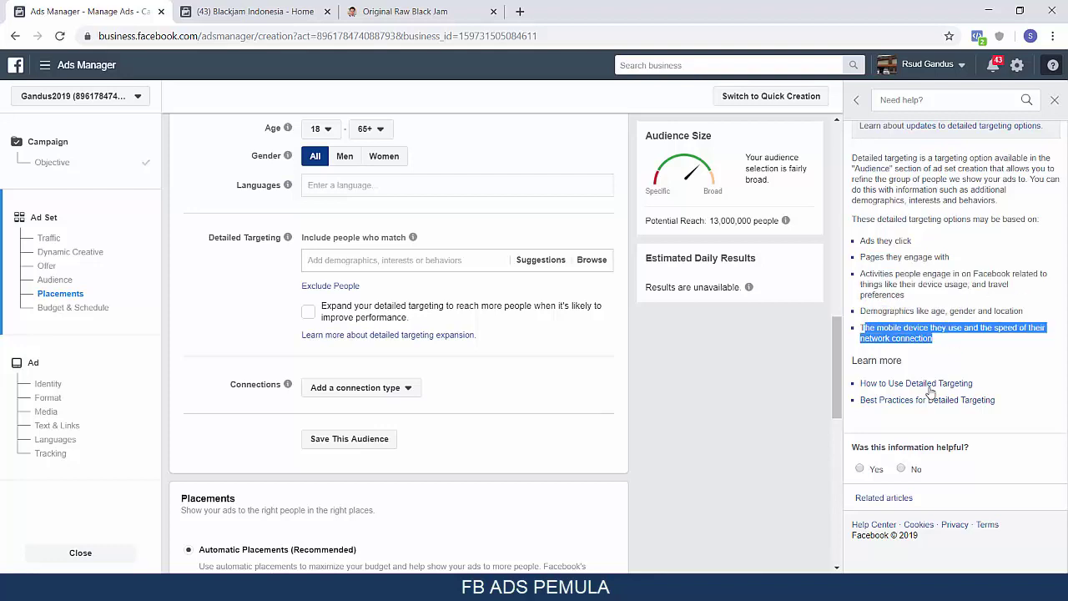
left_click(1054, 99)
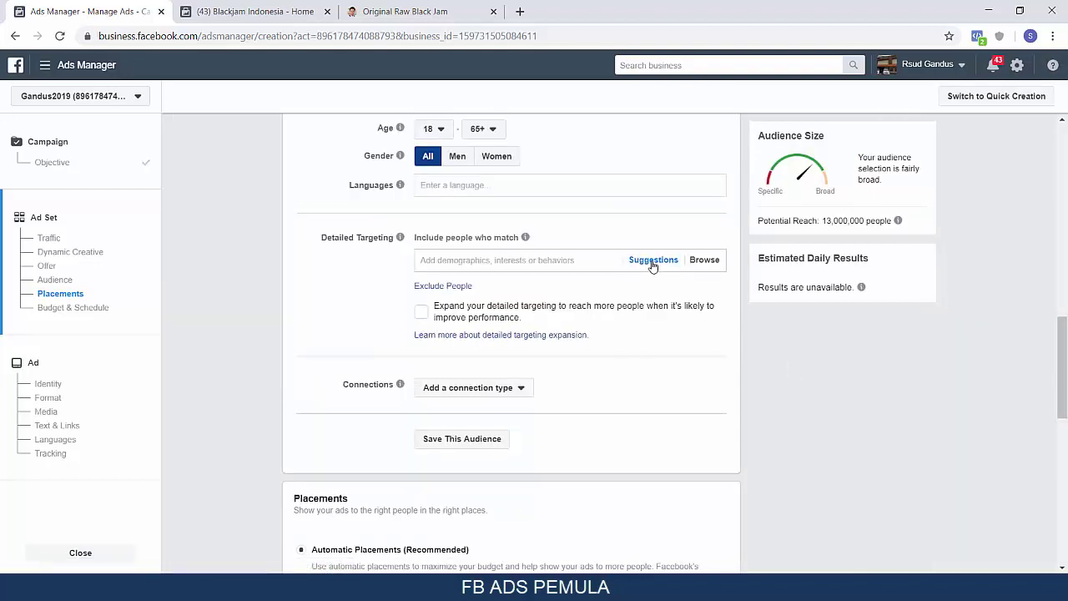
- Browse the detailed targeting demographics and examine the Education and Financial income categories
left_click(700, 261)
left_click(523, 288)
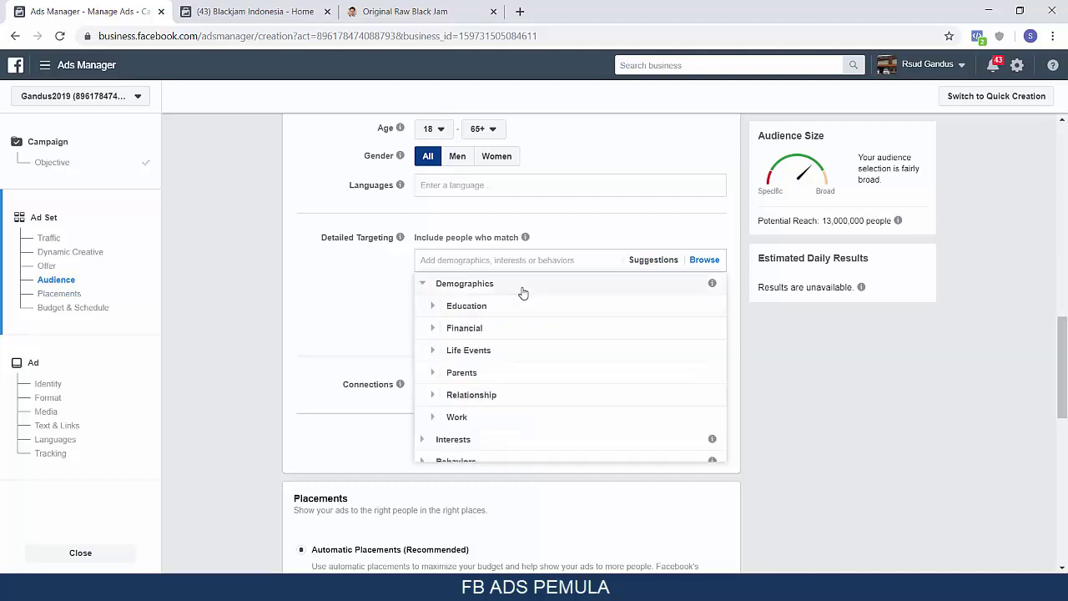
left_click(476, 307)
scroll(480, 308, "down", 1)
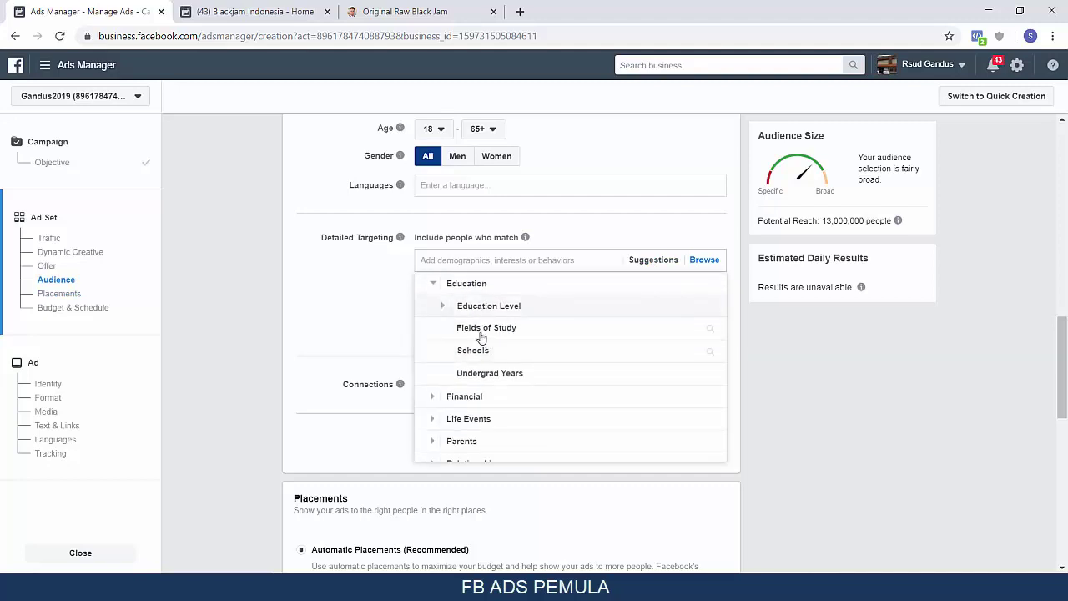
left_click(437, 286)
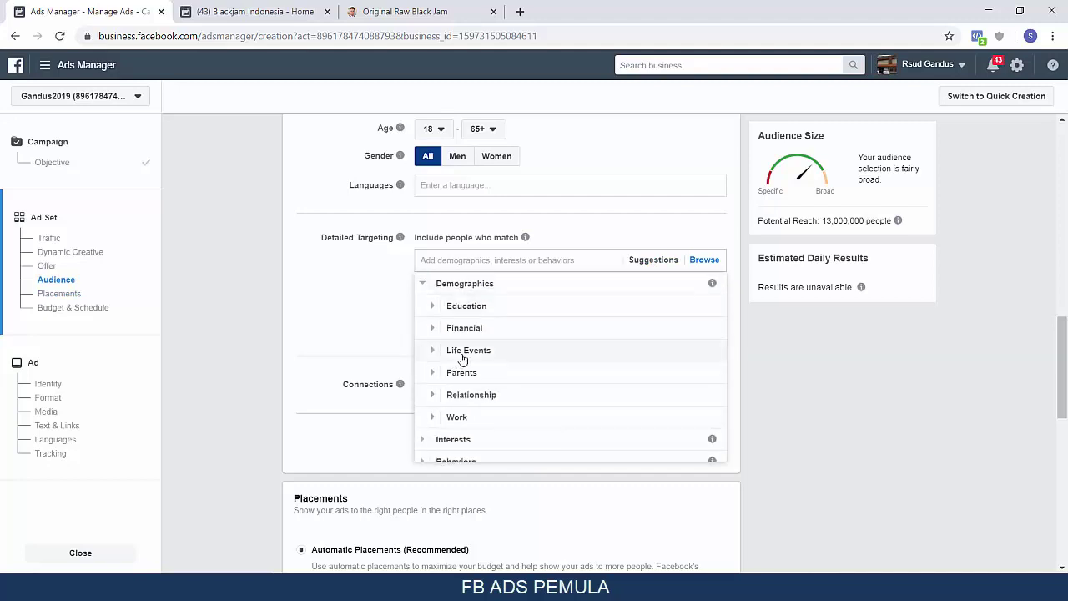
left_click(464, 331)
scroll(455, 333, "down", 1)
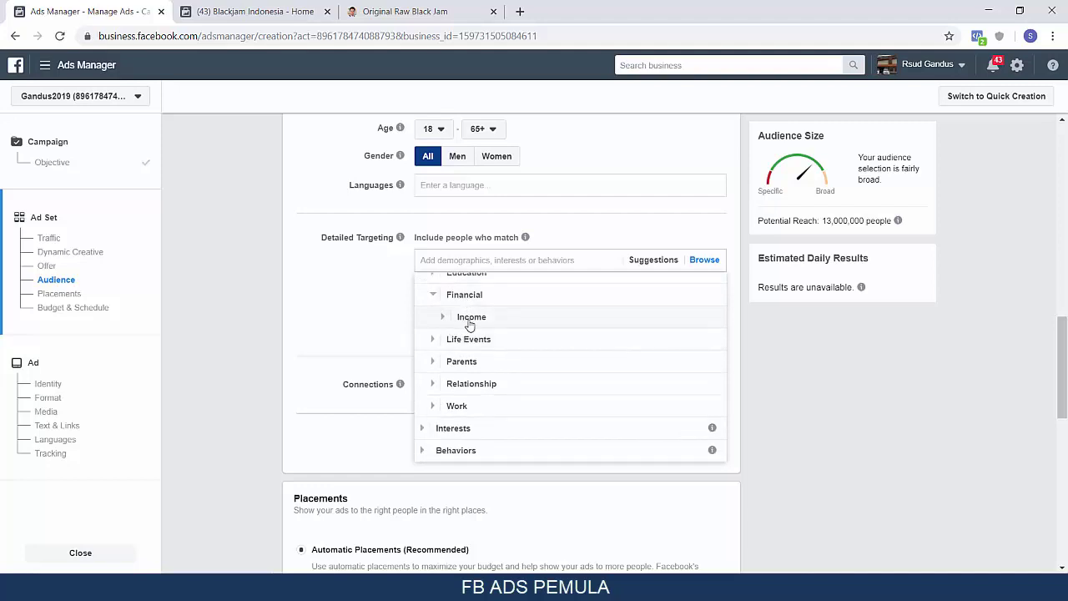
left_click(470, 317)
left_click(446, 286)
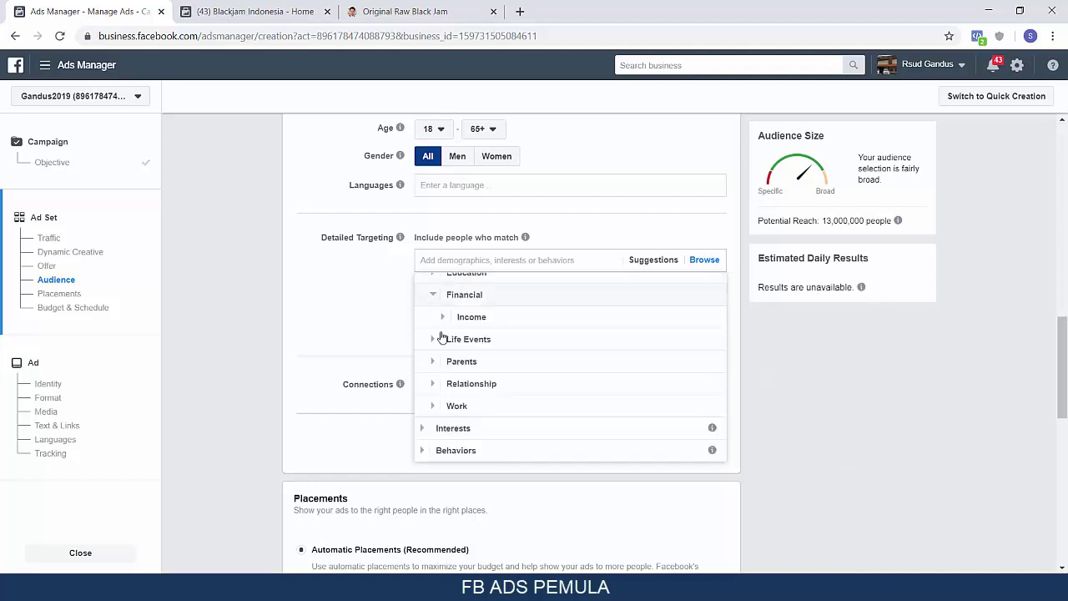
left_click(440, 298)
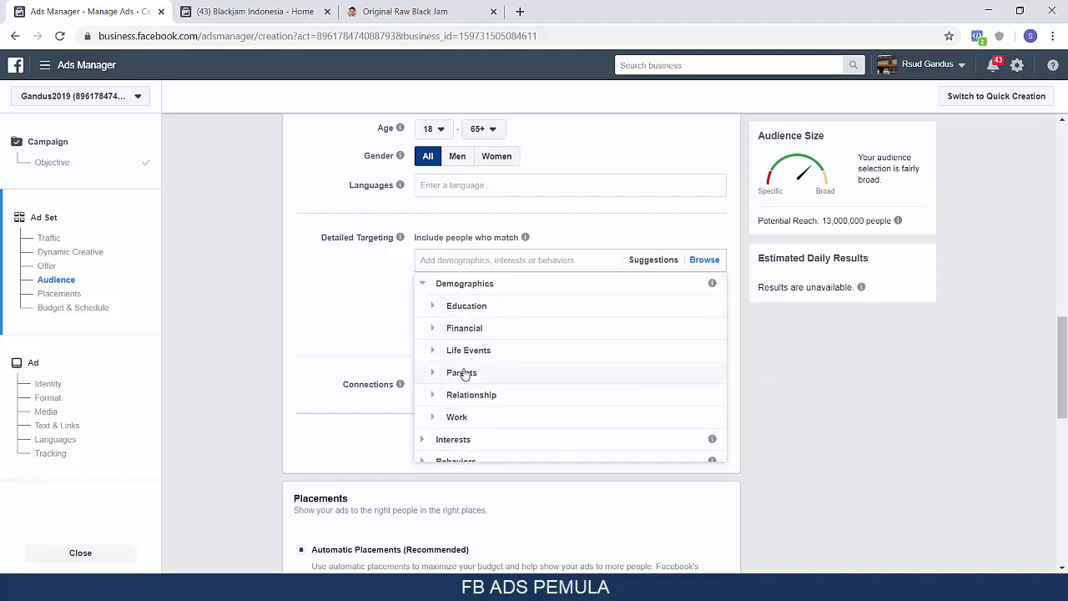
- Examine the All Parents options by children's age within the Parents demographics
left_click(432, 372)
left_click(446, 365)
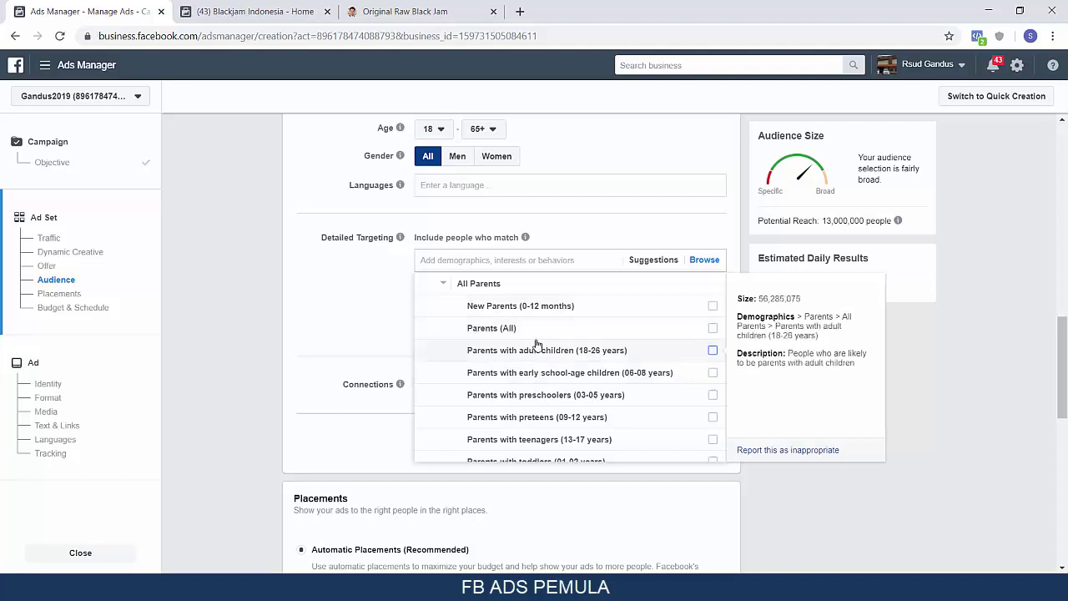
scroll(584, 377, "down", 1)
scroll(606, 381, "up", 1)
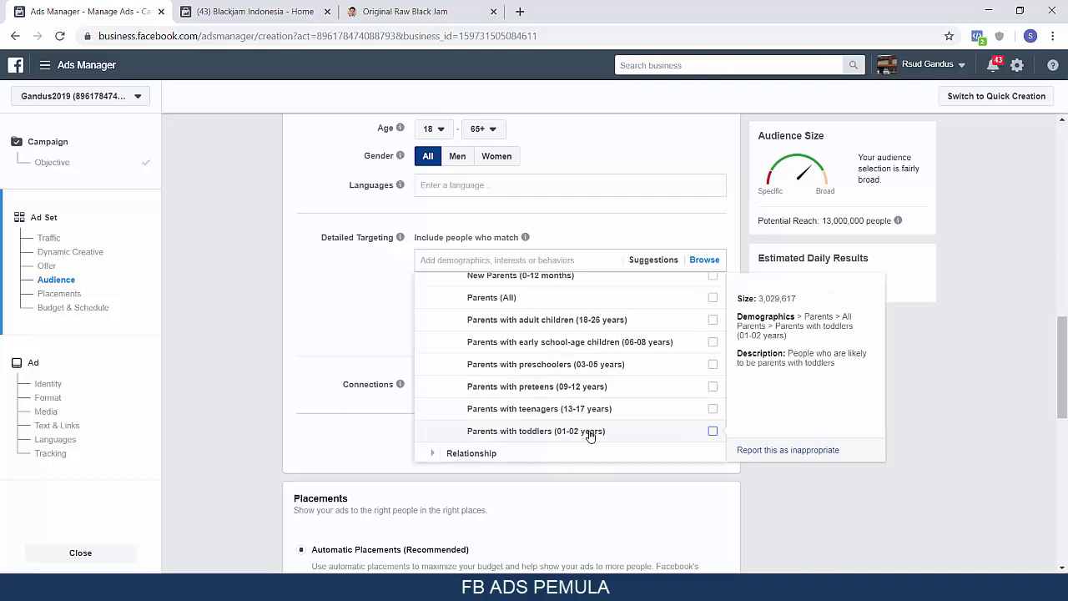
scroll(589, 412, "up", 2)
scroll(537, 422, "down", 2)
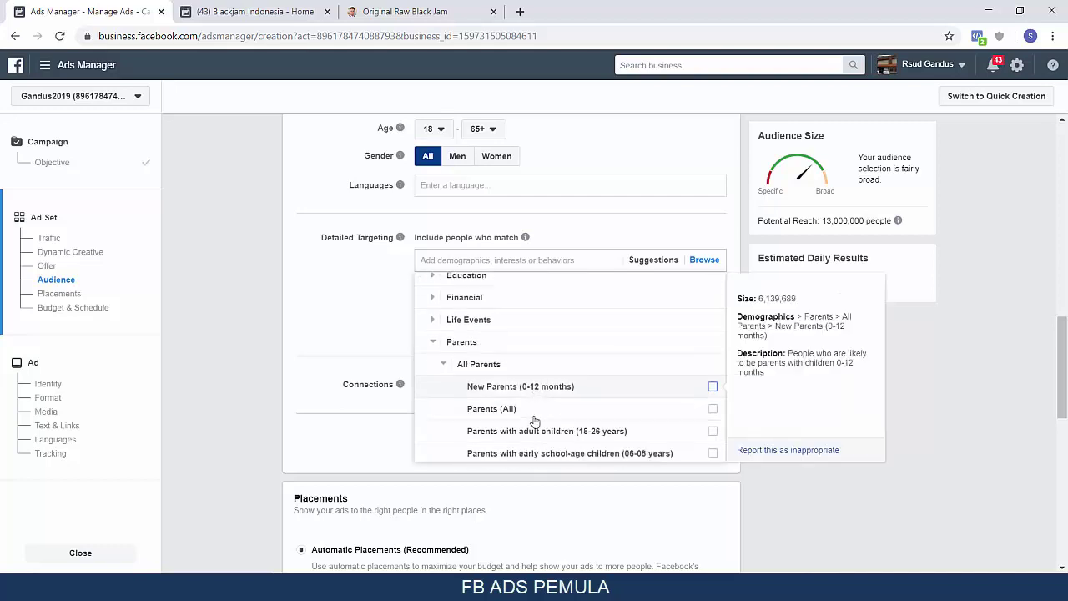
scroll(524, 392, "down", 1)
- Examine the Relationship Status options within the Relationship demographics
left_click(432, 383)
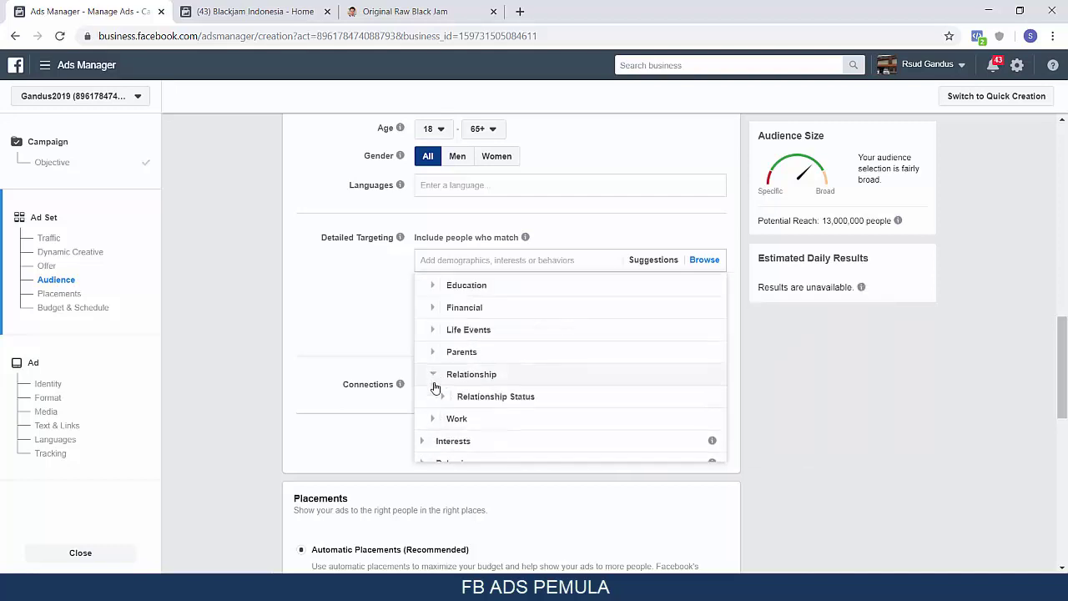
left_click(446, 386)
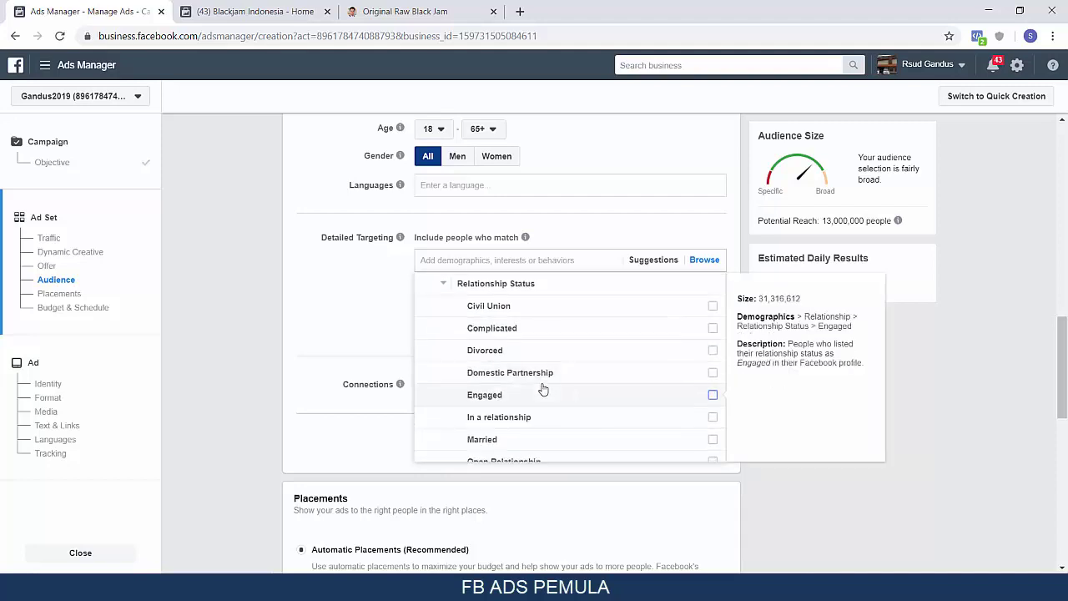
scroll(521, 402, "down", 3)
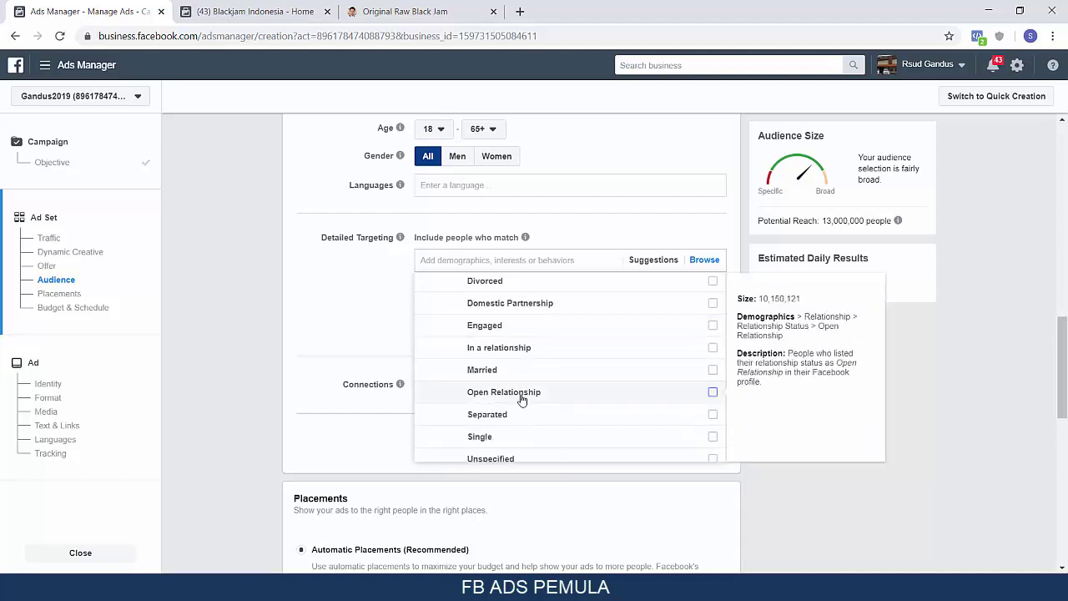
- Examine the Work demographics, including Employers, Industries and Job Titles
scroll(513, 409, "down", 1)
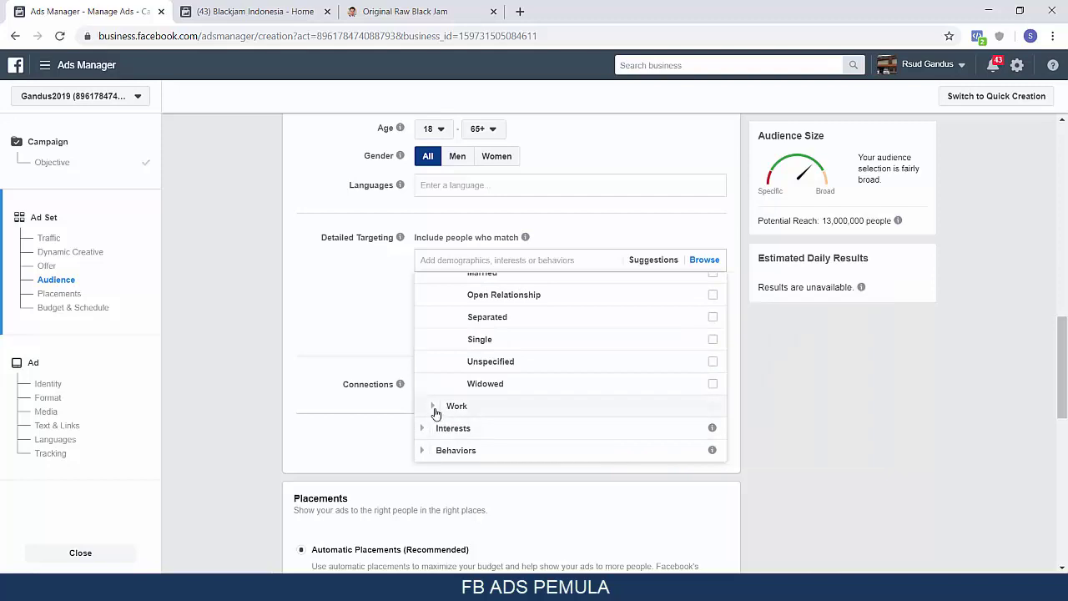
left_click(488, 405)
scroll(489, 384, "down", 2)
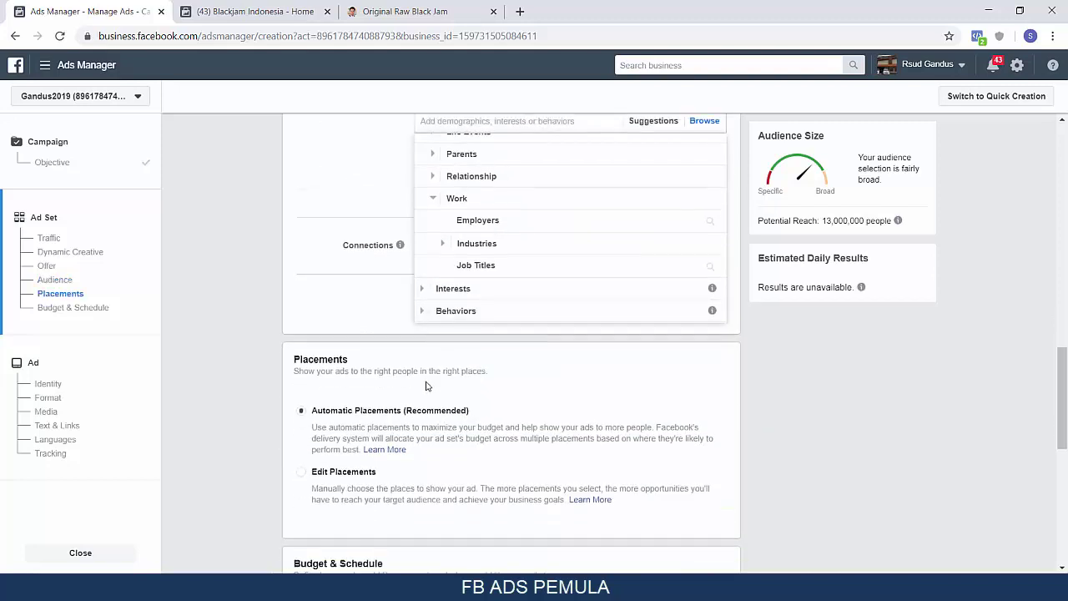
- Browse the detailed targeting interests and examine the Business and industry and Technology categories
left_click(425, 291)
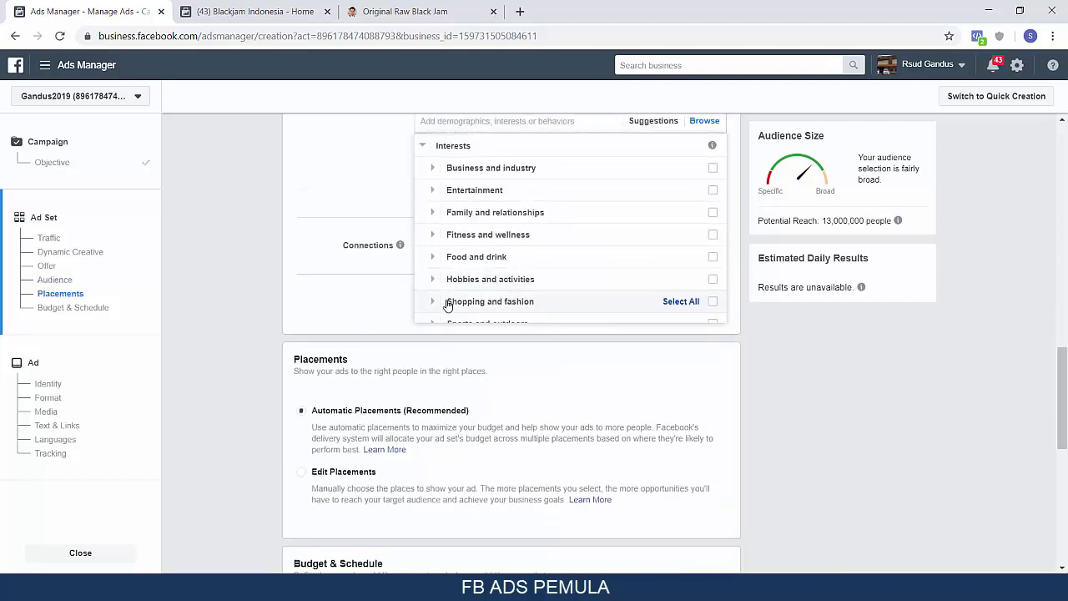
left_click(433, 168)
scroll(483, 251, "down", 10)
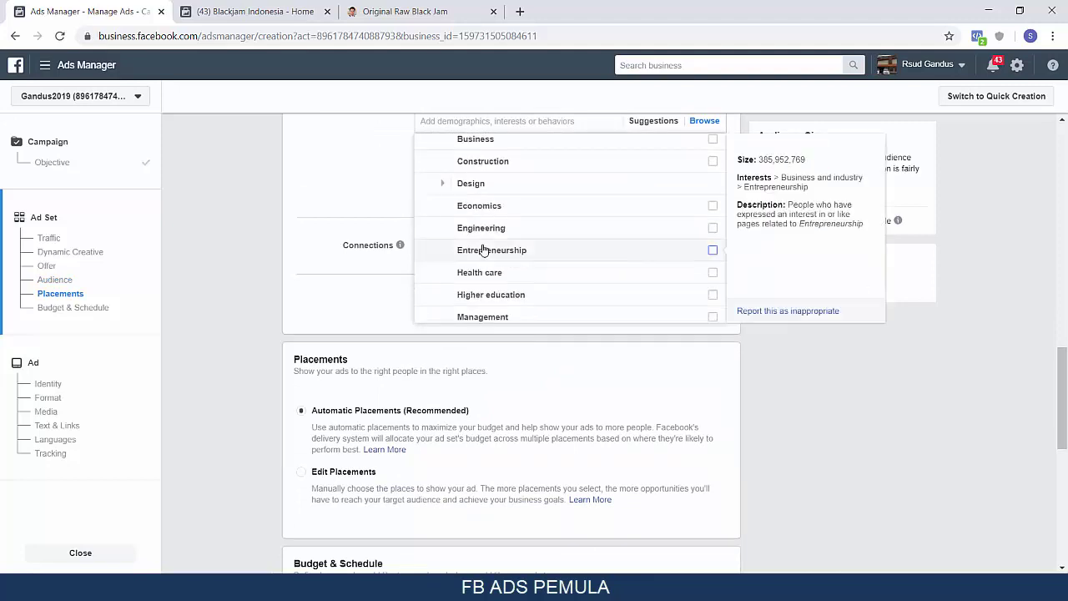
left_click(467, 284)
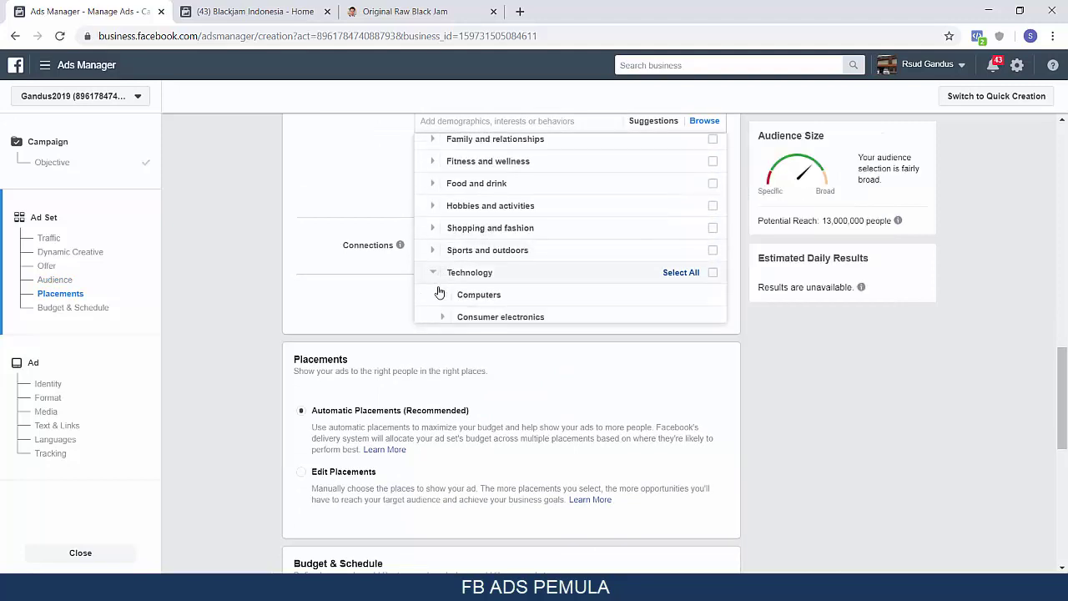
scroll(488, 263, "down", 2)
scroll(444, 250, "down", 1)
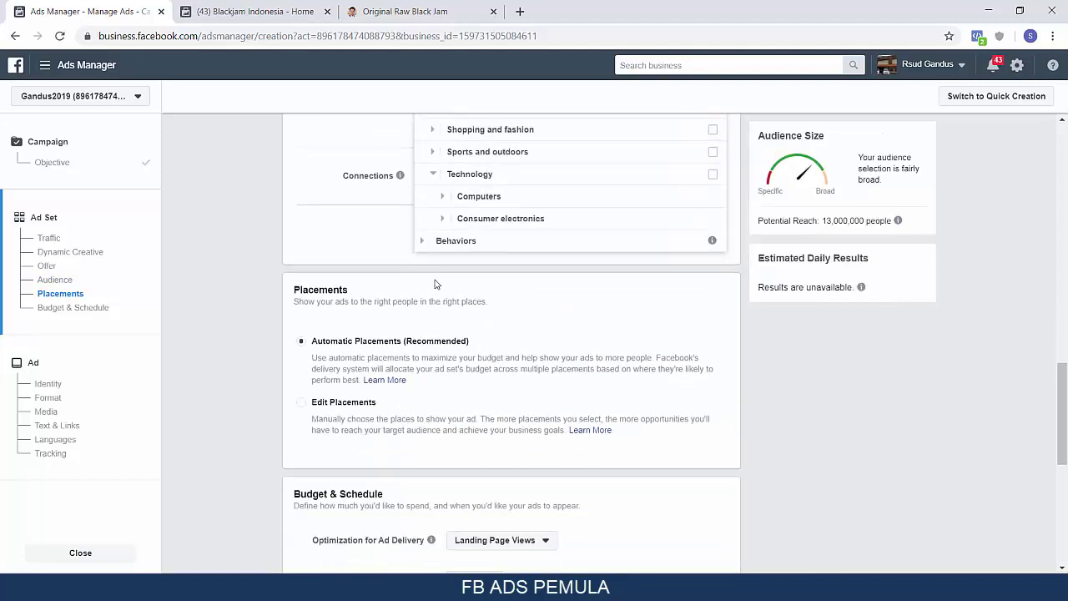
- Examine the Behaviors categories of detailed targeting, and close the targeting list without selecting anything
left_click(423, 242)
scroll(474, 228, "down", 2)
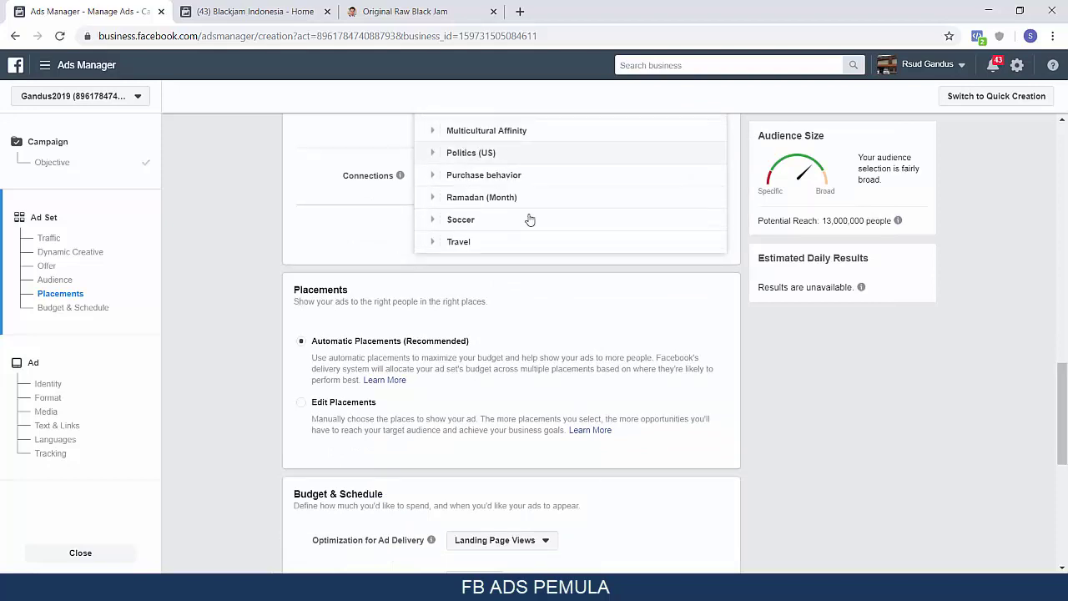
left_click(872, 389)
- Switch the ad set's placements from automatic to manual with Edit Placements
scroll(603, 393, "down", 2)
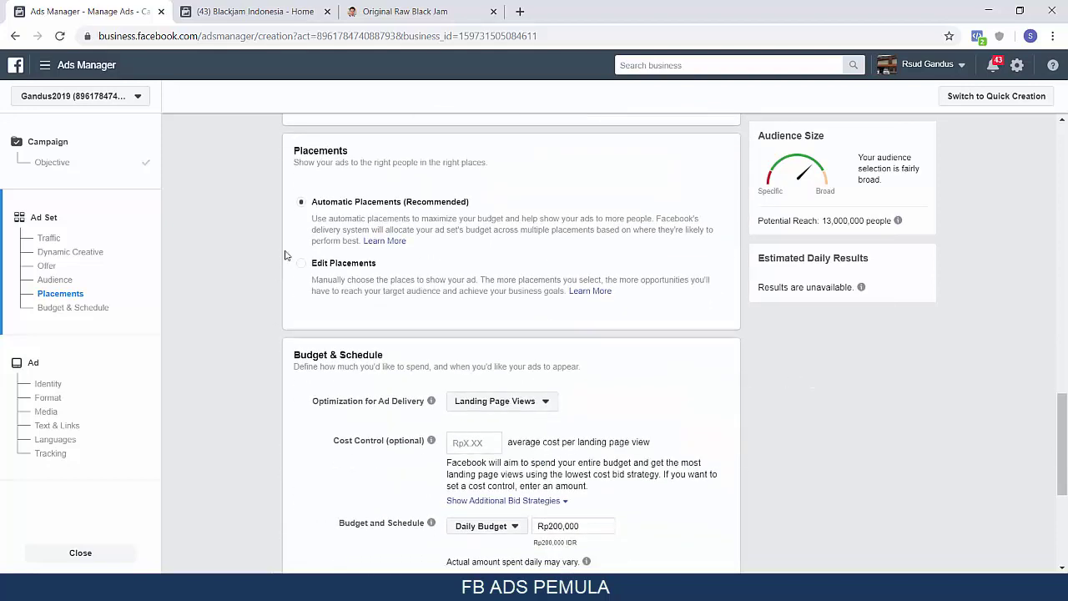
left_click_drag(294, 154, 349, 152)
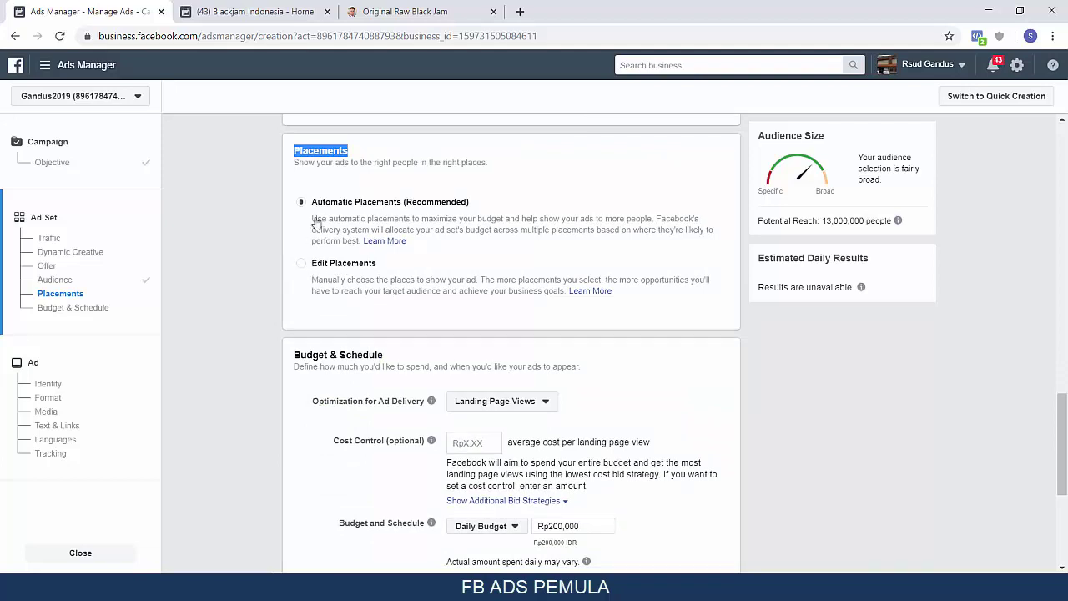
left_click(301, 266)
scroll(214, 287, "down", 2)
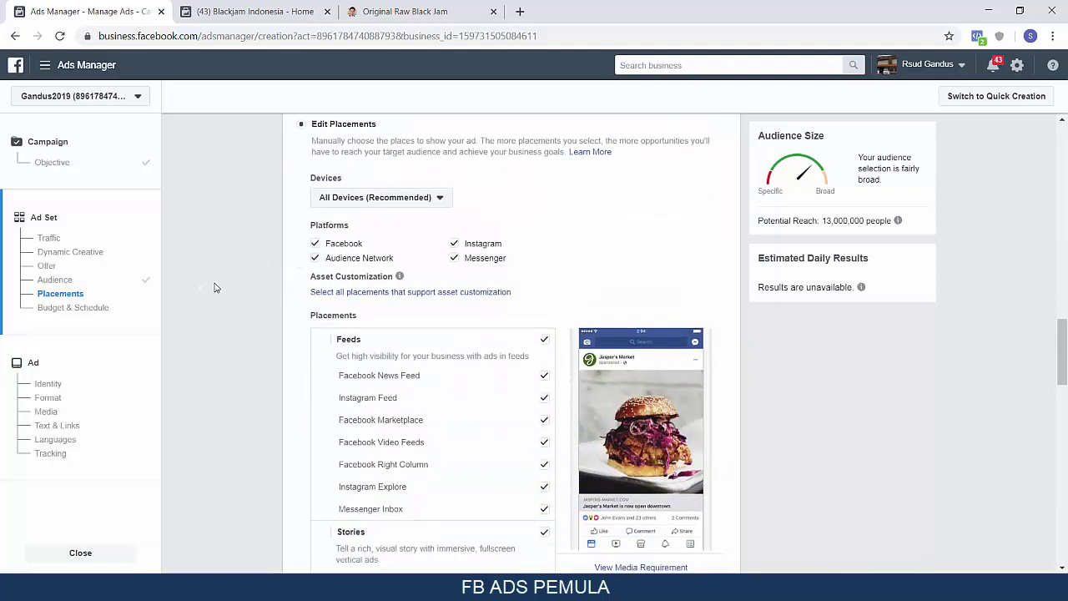
- Limit the placement platforms to Facebook and Instagram, excluding Audience Network and Messenger
left_click(315, 243)
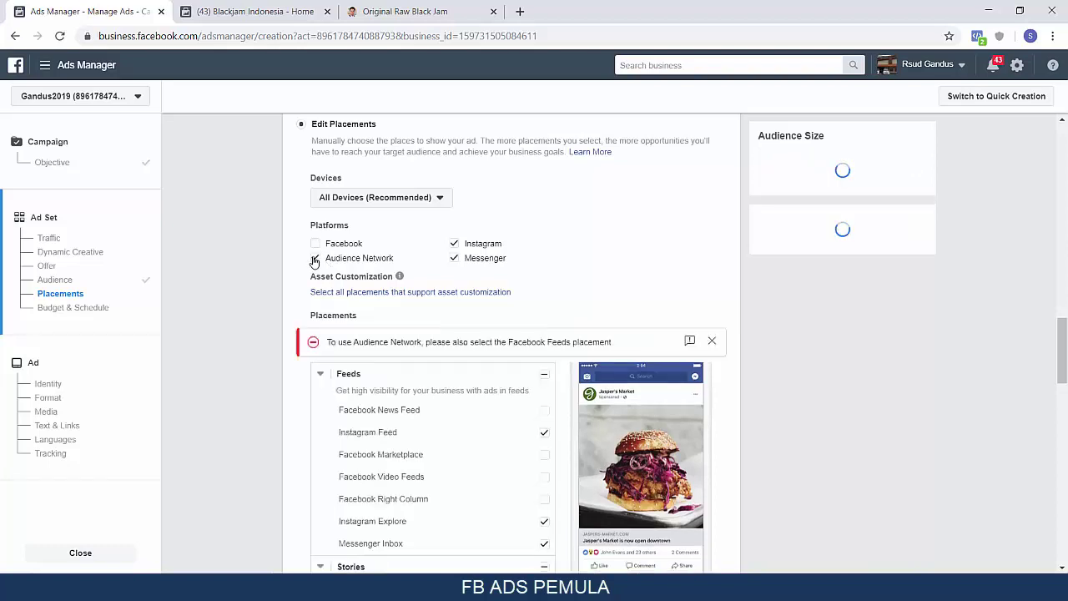
left_click(314, 258)
left_click(454, 258)
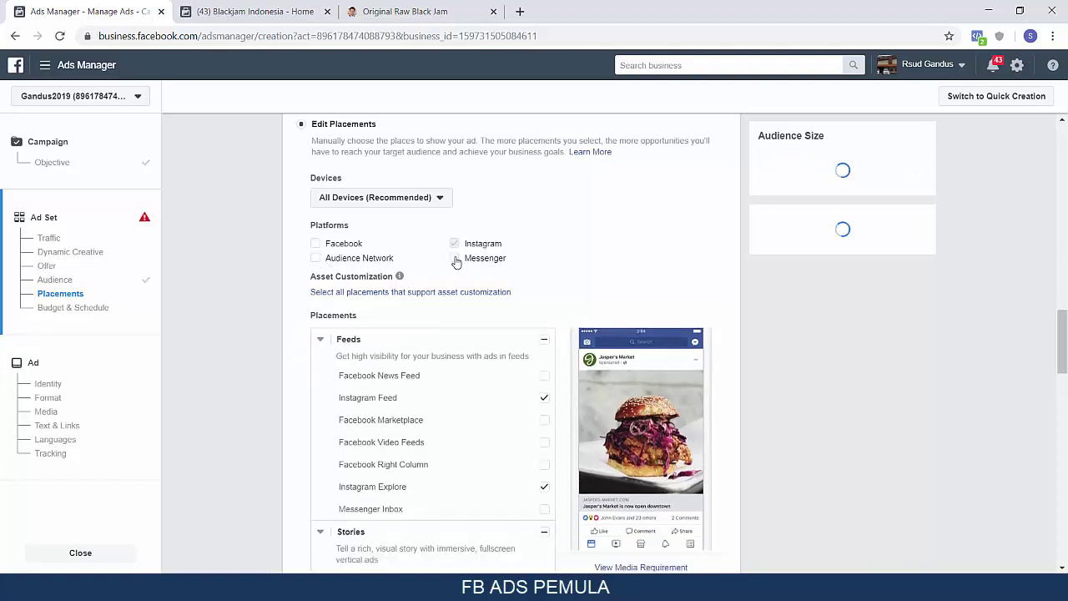
left_click(315, 258)
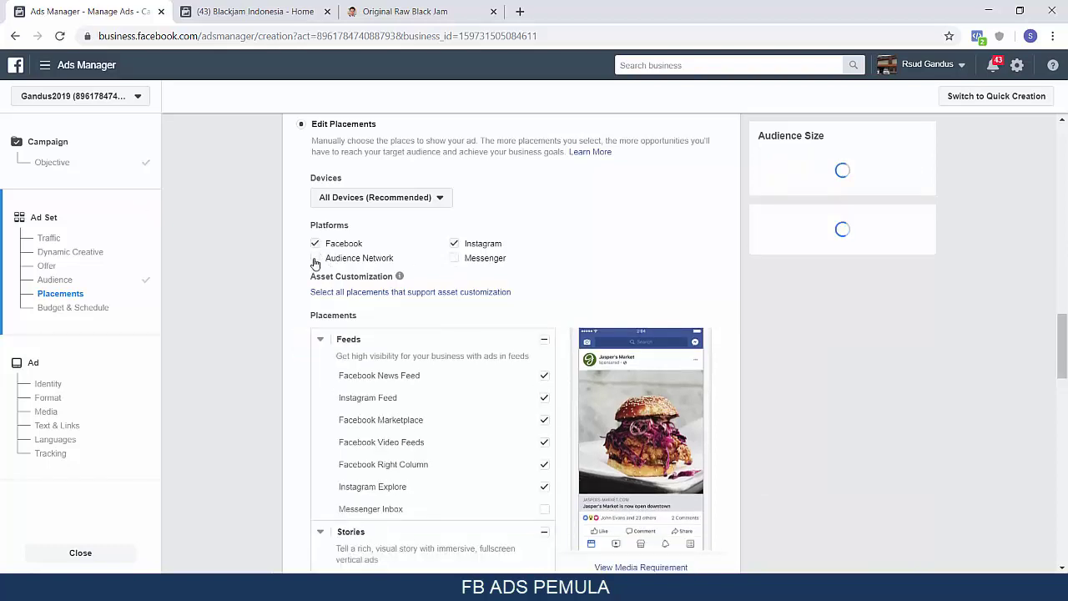
left_click(454, 243)
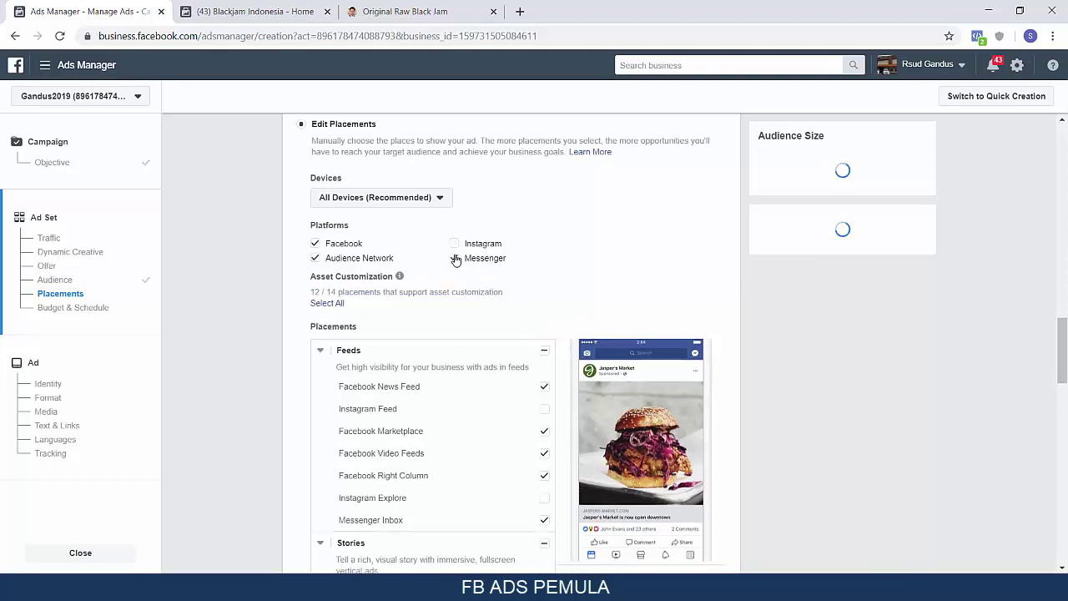
left_click(315, 259)
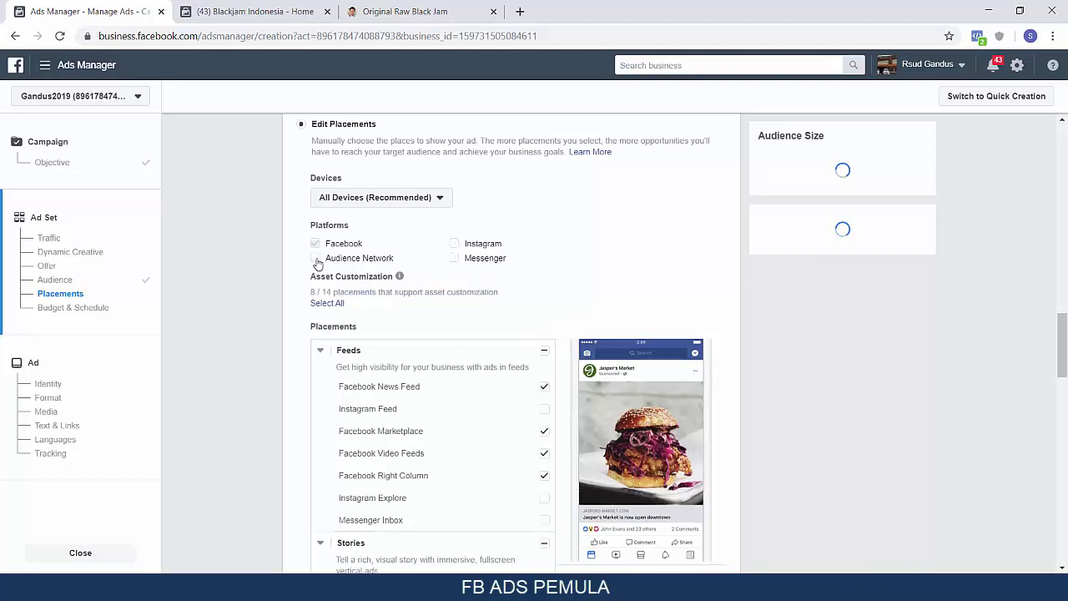
left_click(454, 243)
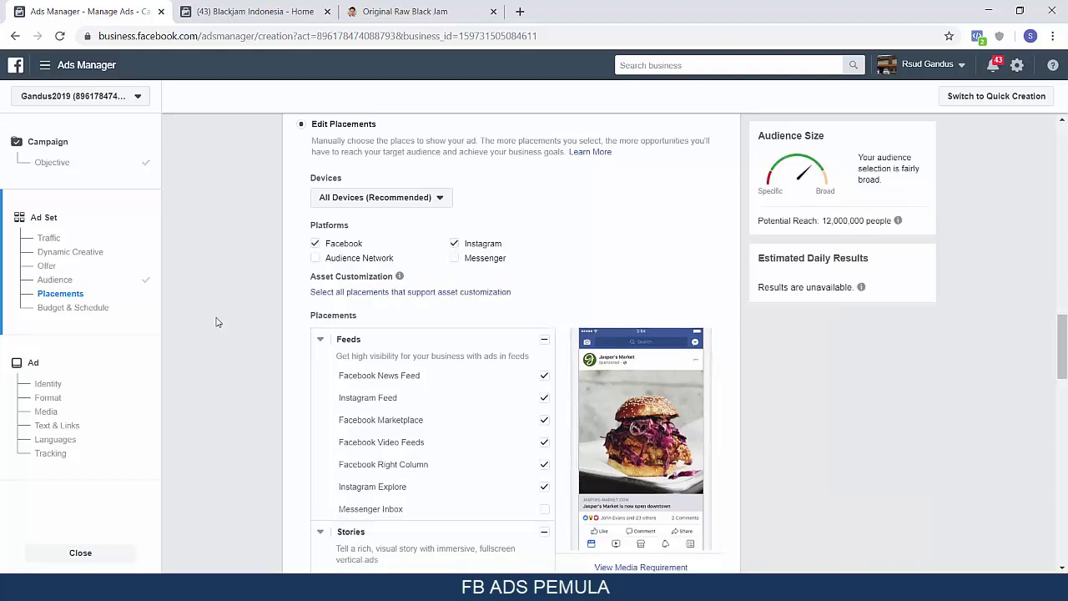
- Choose Landing Page Views as the ad set's optimization for ad delivery
scroll(216, 322, "down", 7)
scroll(216, 322, "down", 9)
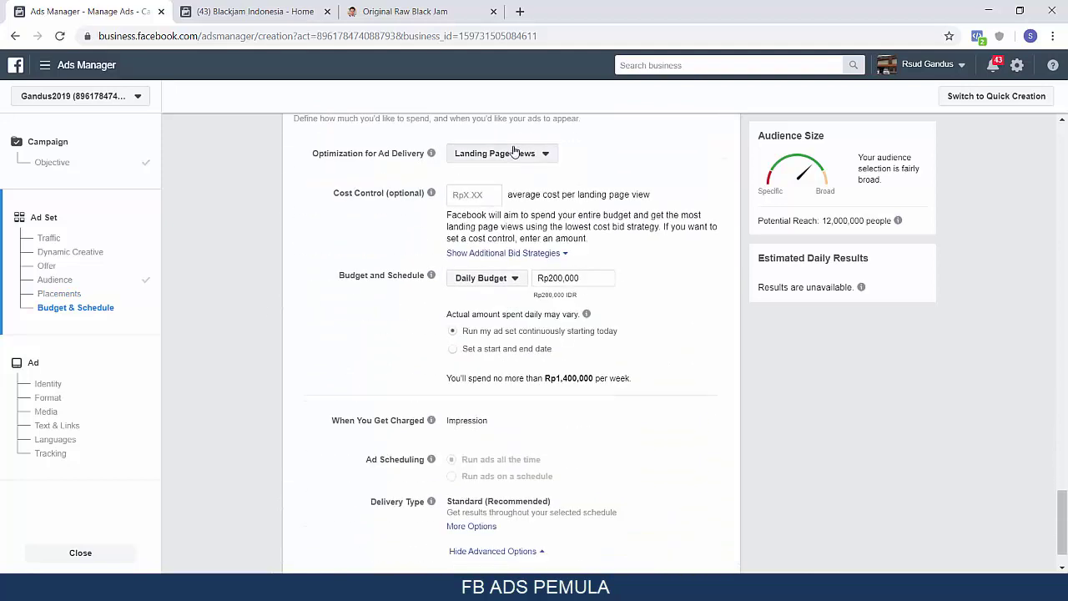
left_click(513, 156)
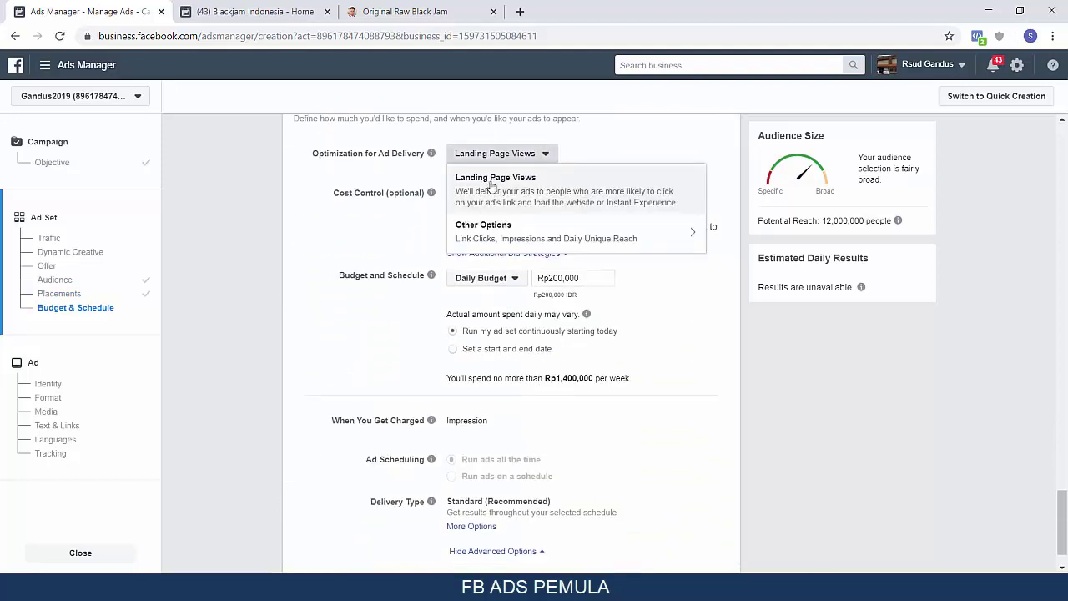
left_click(495, 184)
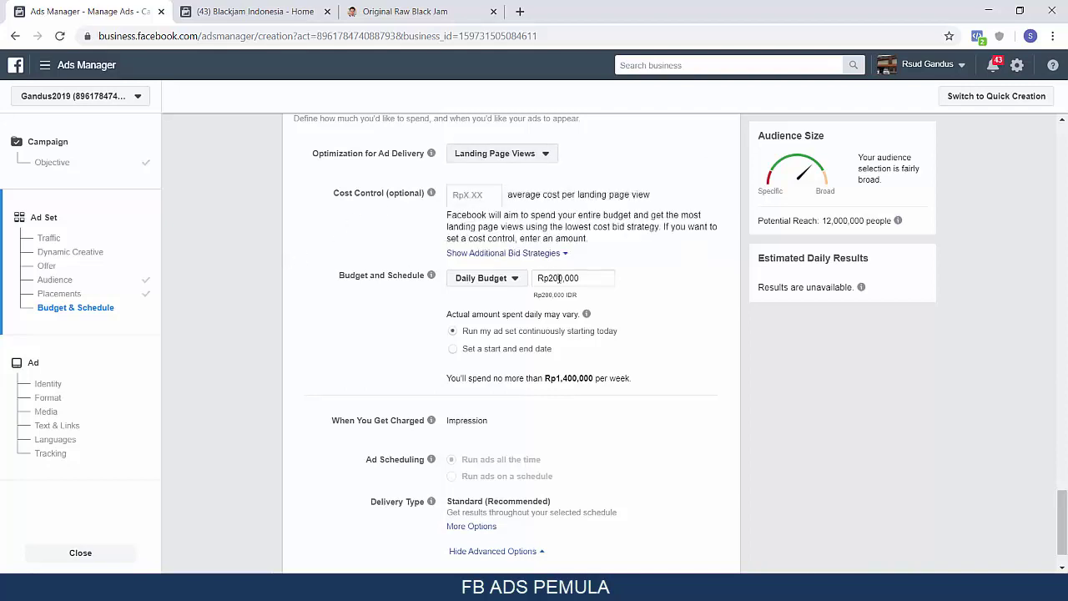
- Set the ad set's daily budget to Rp50,000 and continue to the ad setup
left_click_drag(550, 279, 553, 278)
type("5")
left_click(793, 392)
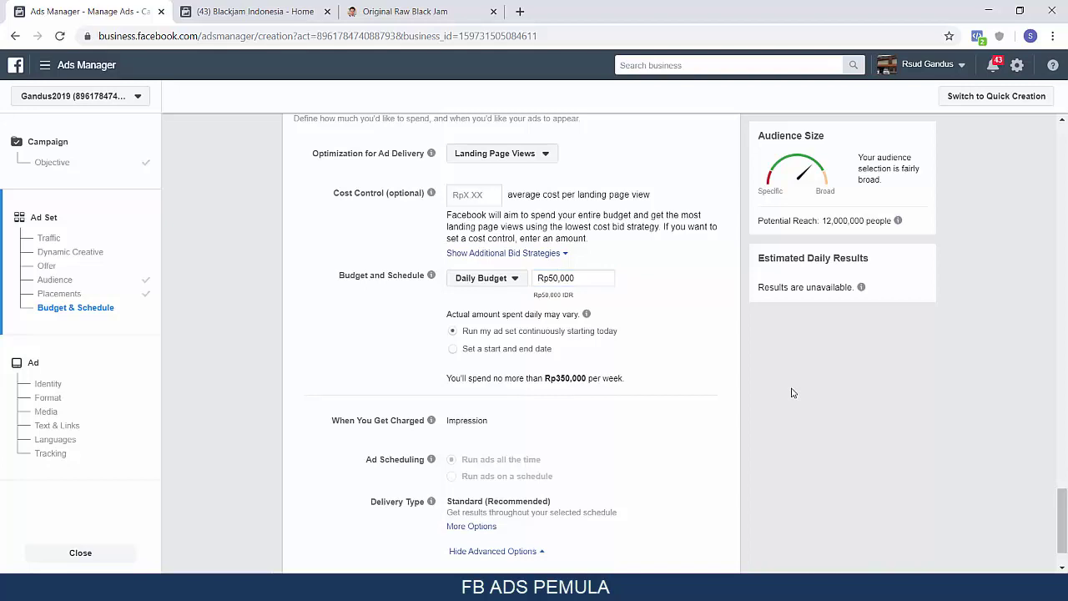
scroll(785, 392, "down", 1)
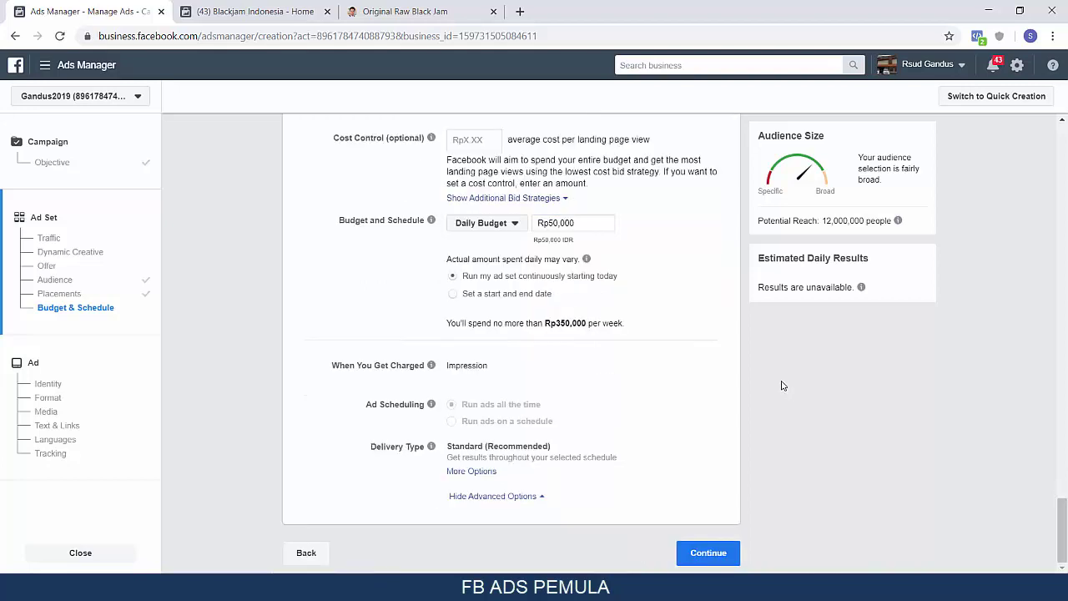
left_click(722, 552)
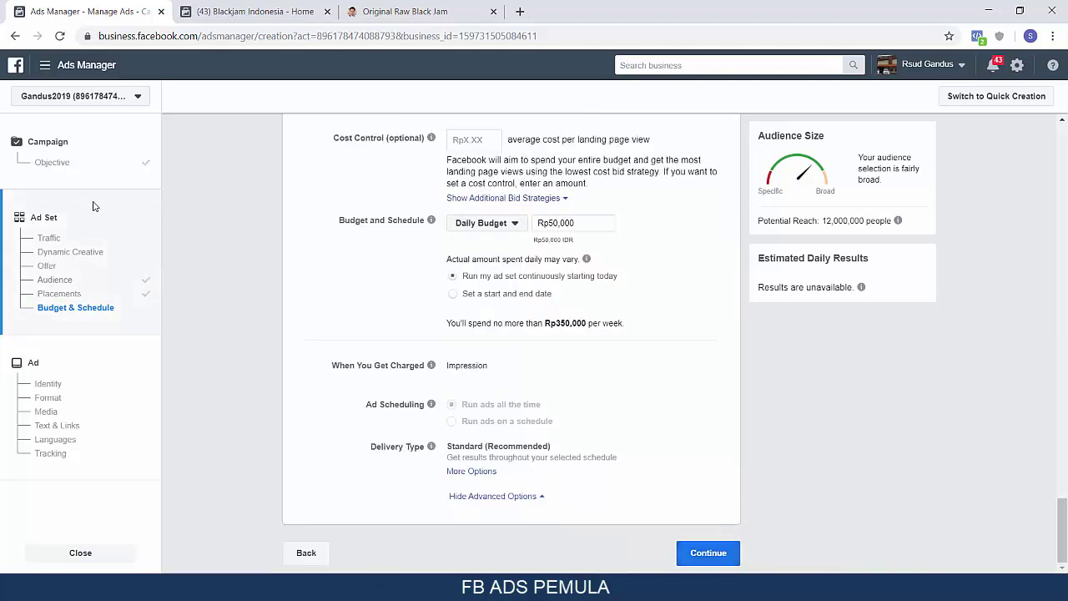